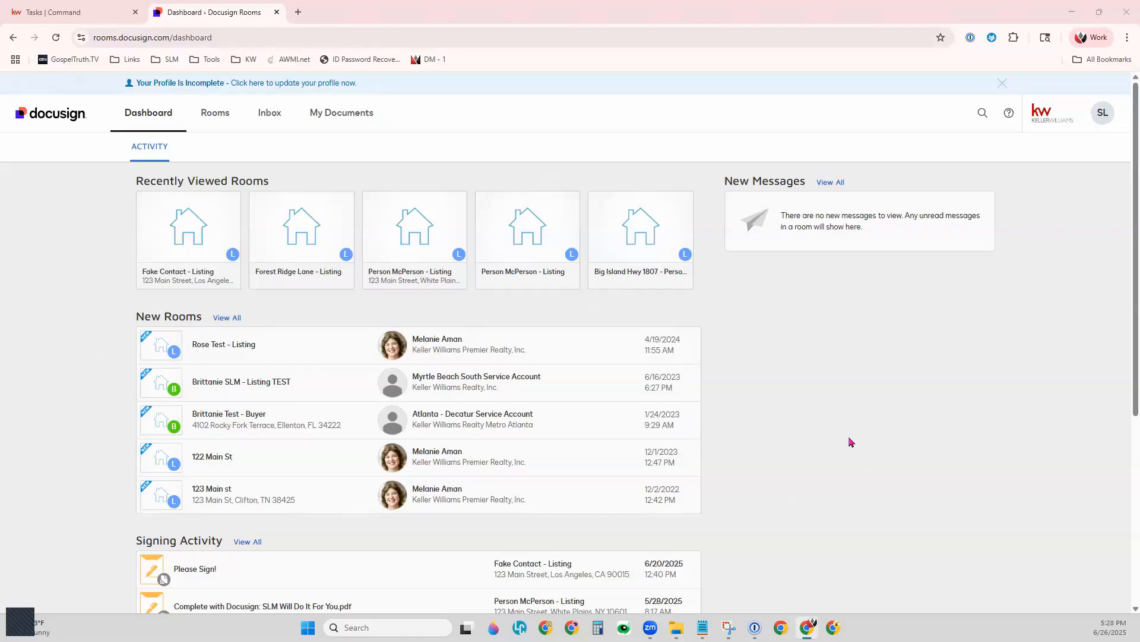
# - Open the documents of the first recently viewed listing room
pyautogui.hotkey('ctrl', '-')
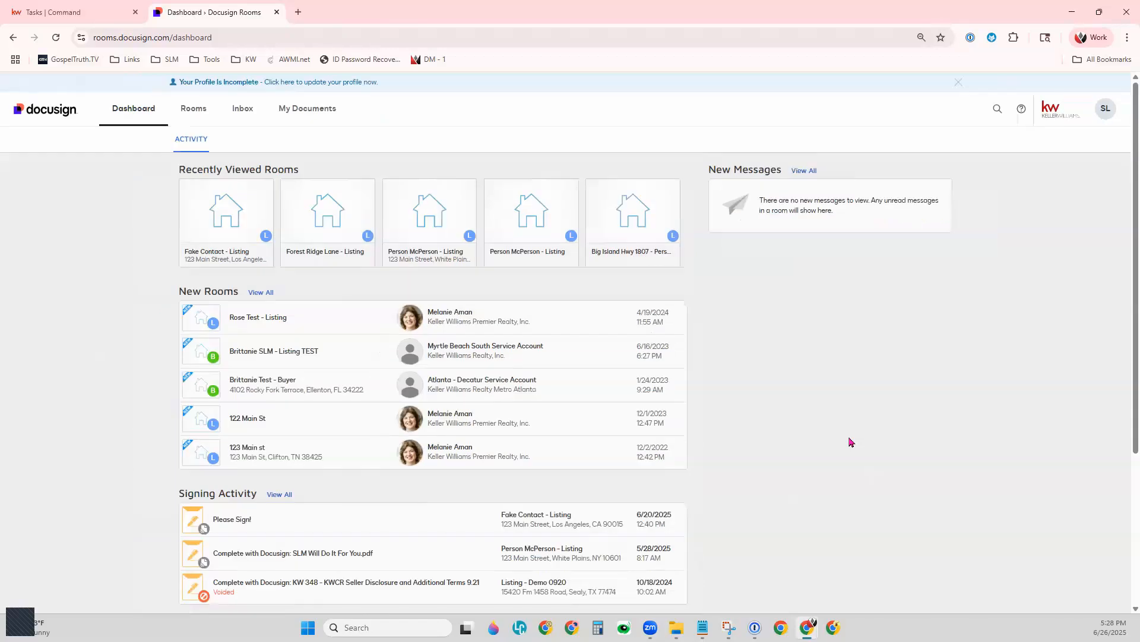
pyautogui.hotkey('ctrl', '+')
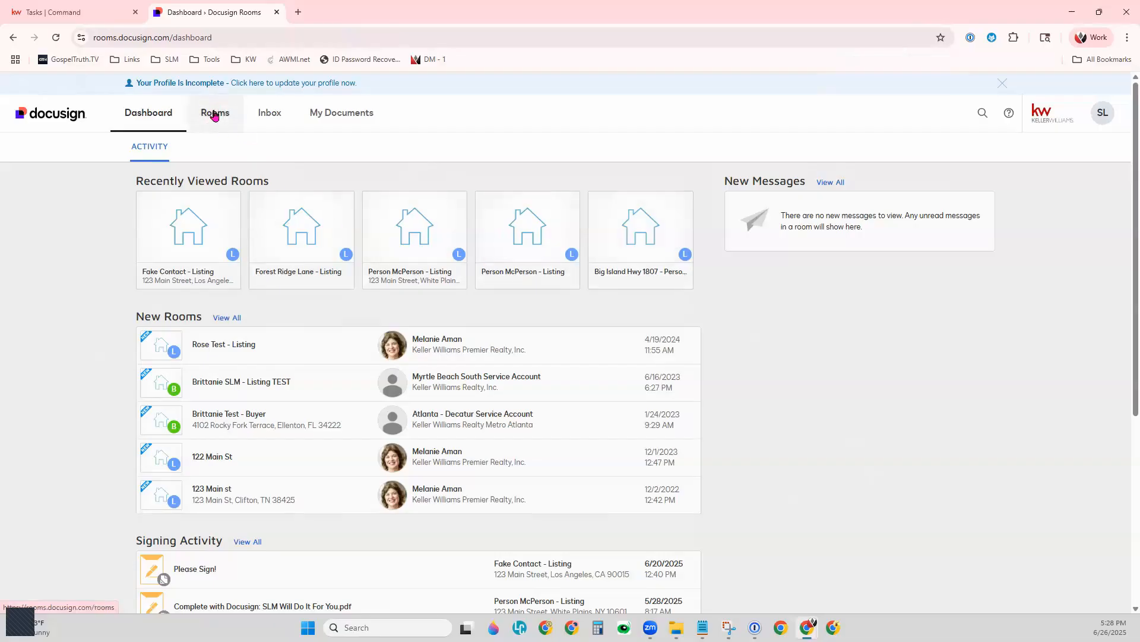
pyautogui.click(181, 254)
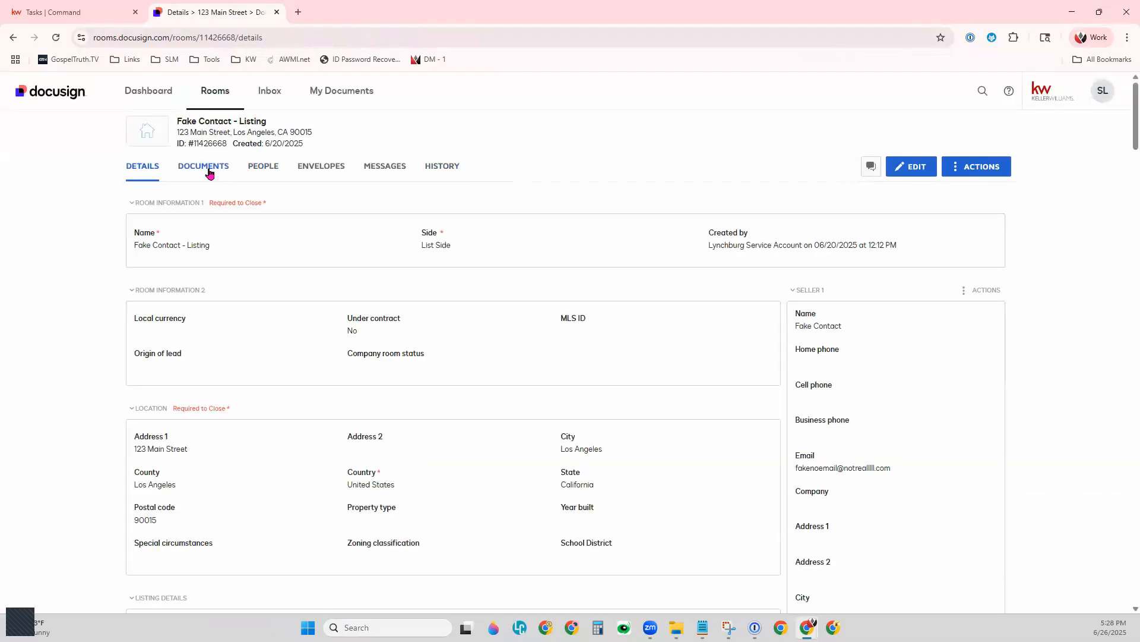
pyautogui.click(208, 172)
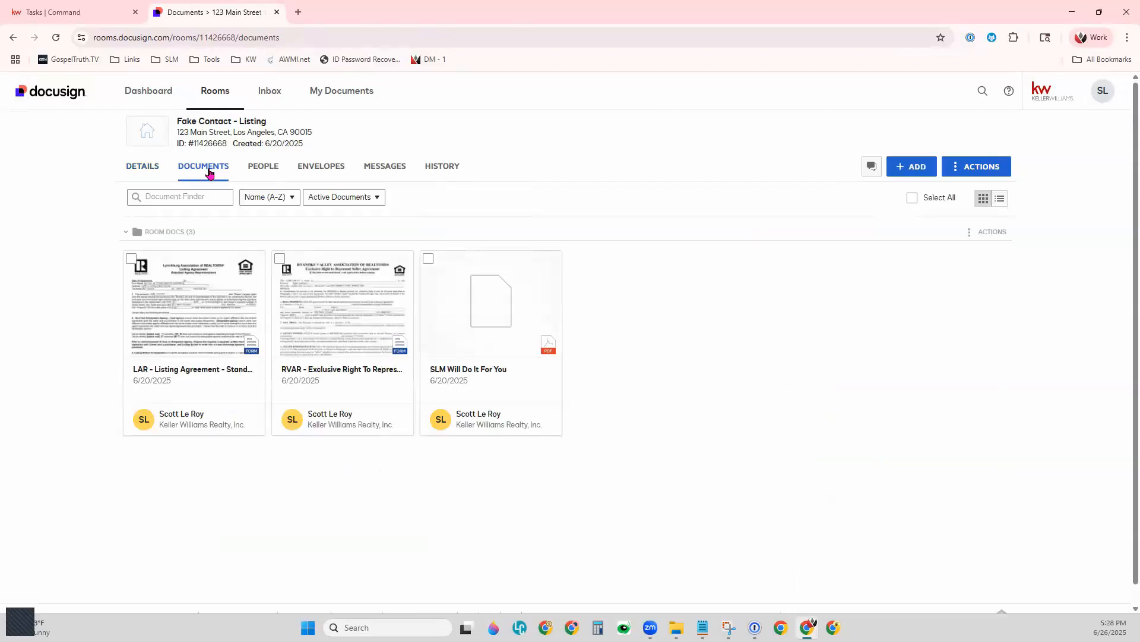
# - Select the LAR Listing Agreement and the RVAR Exclusive Right To Represent Seller Agreement and start sending them for signature
pyautogui.hotkey('ctrl', '+')
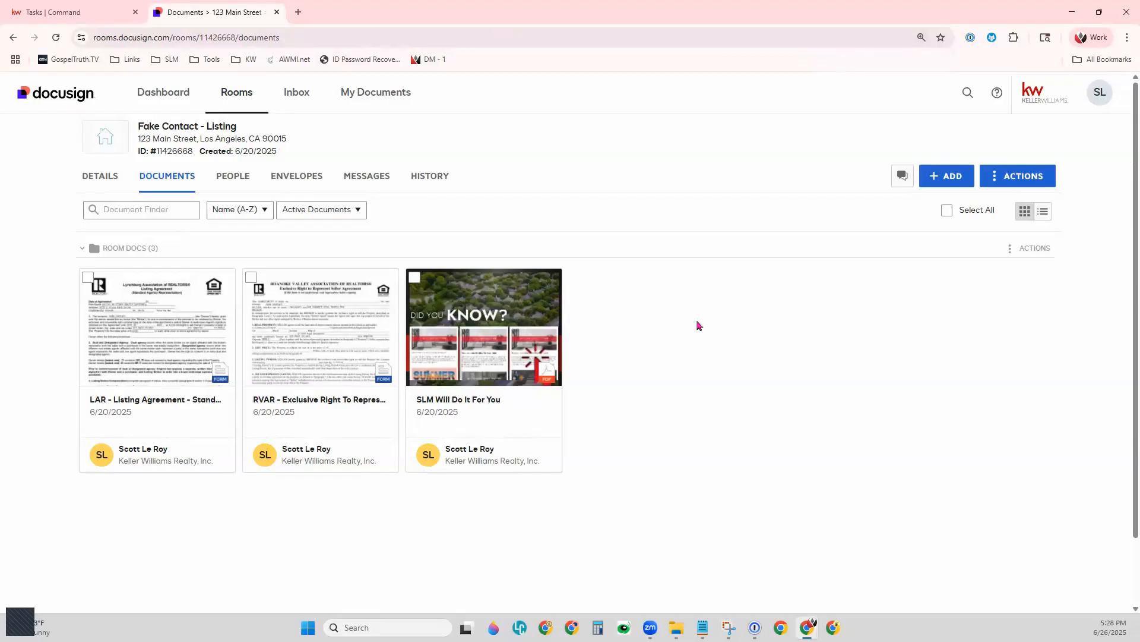
pyautogui.click(89, 281)
pyautogui.click(250, 281)
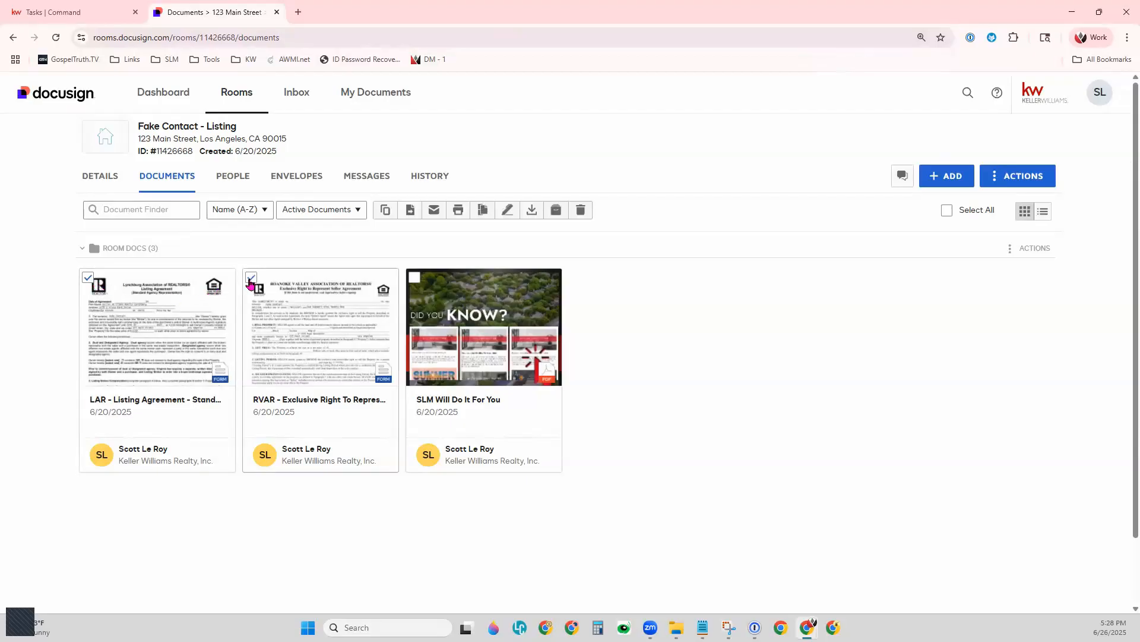
pyautogui.click(516, 214)
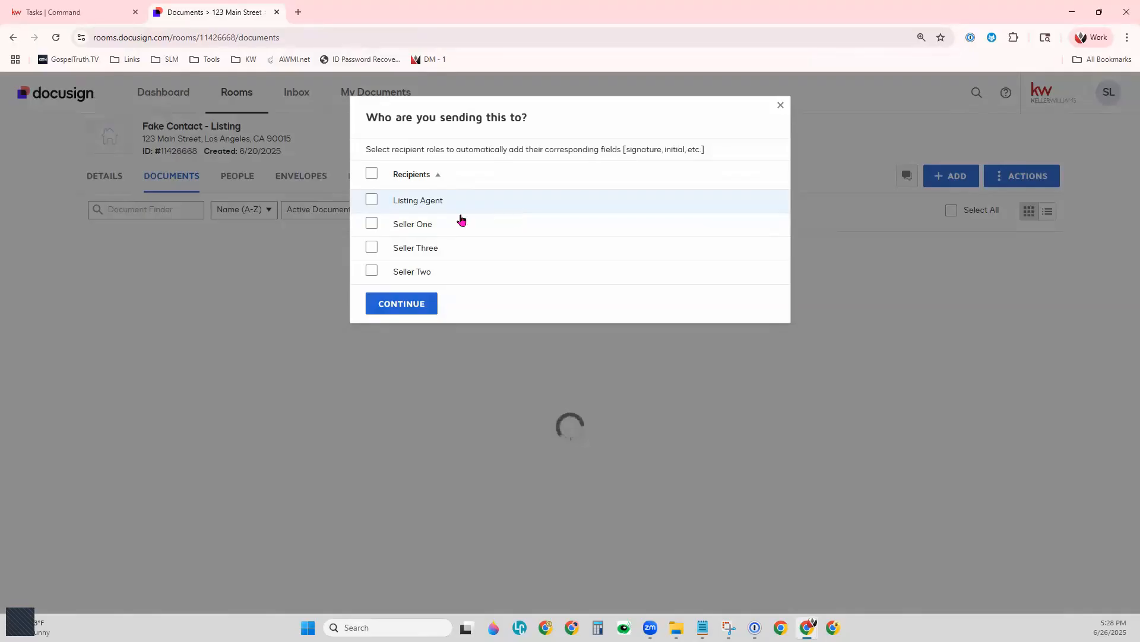
# - Choose Listing Agent and Seller One as the recipient roles and continue to the envelope preparation
pyautogui.click(372, 200)
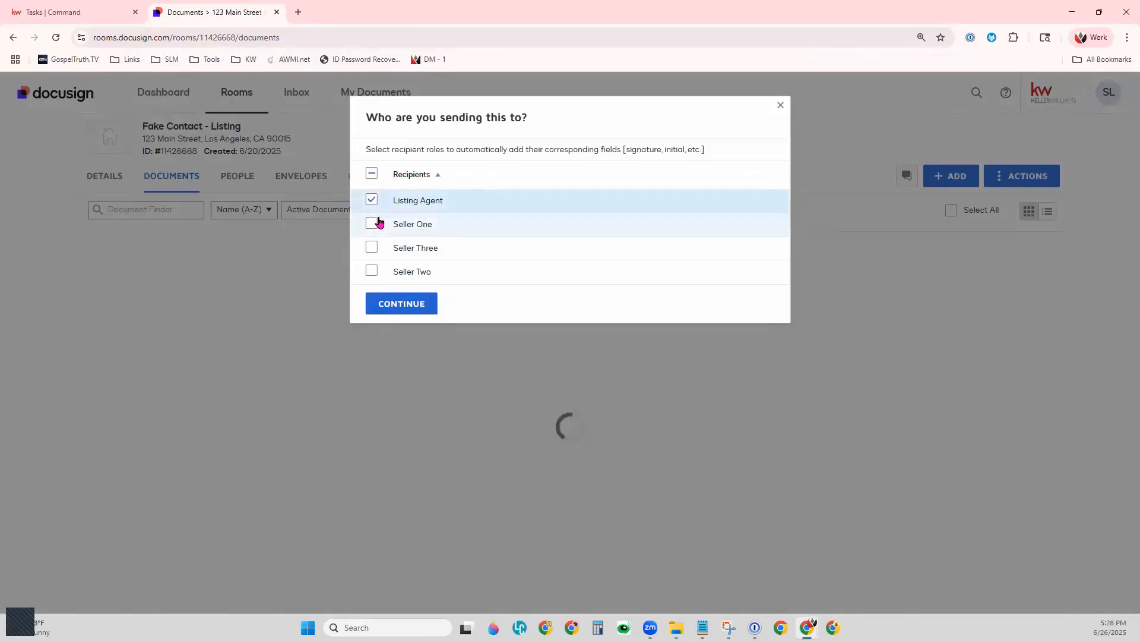
pyautogui.click(372, 223)
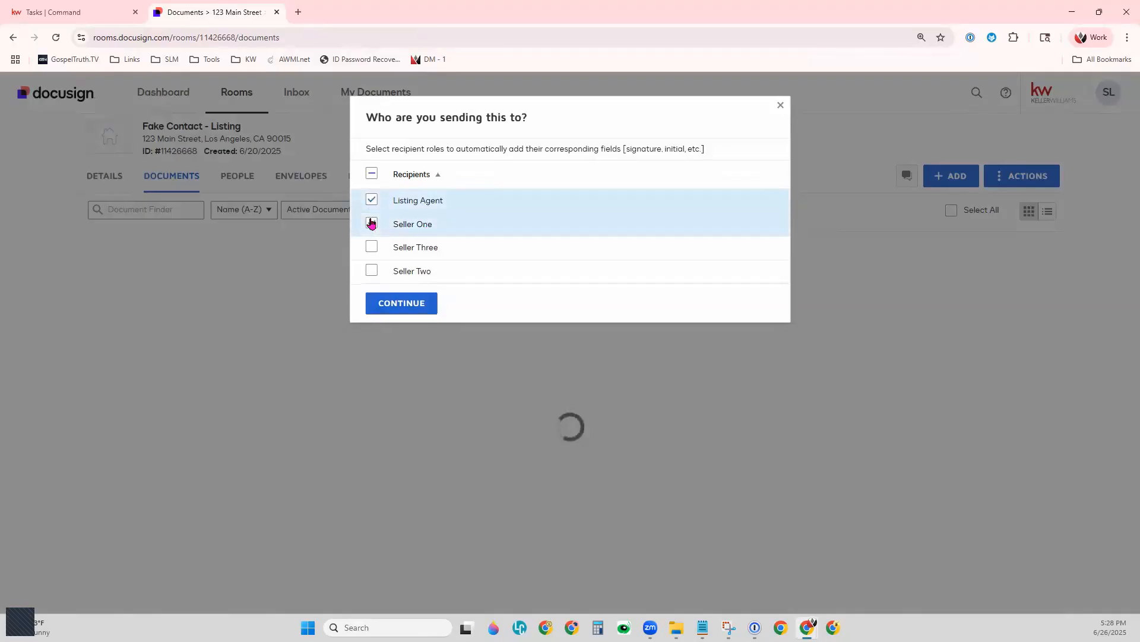
pyautogui.click(403, 304)
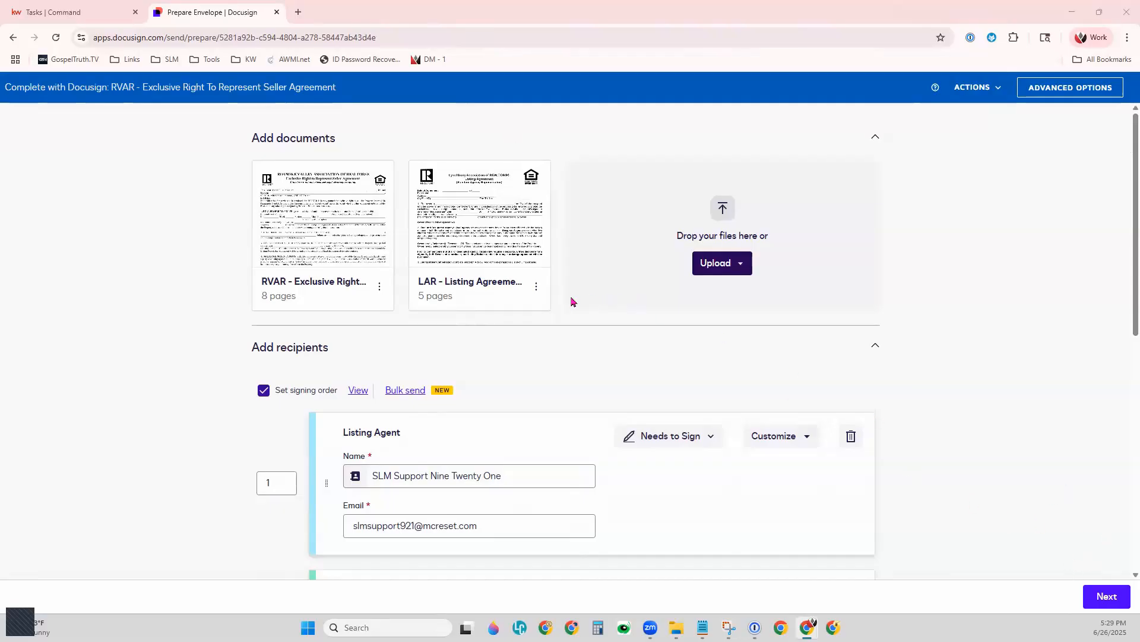
# - Preview the RVAR Exclusive Right To Represent Seller Agreement among the envelope's documents and close the preview
pyautogui.moveTo(251, 140); pyautogui.dragTo(332, 146)
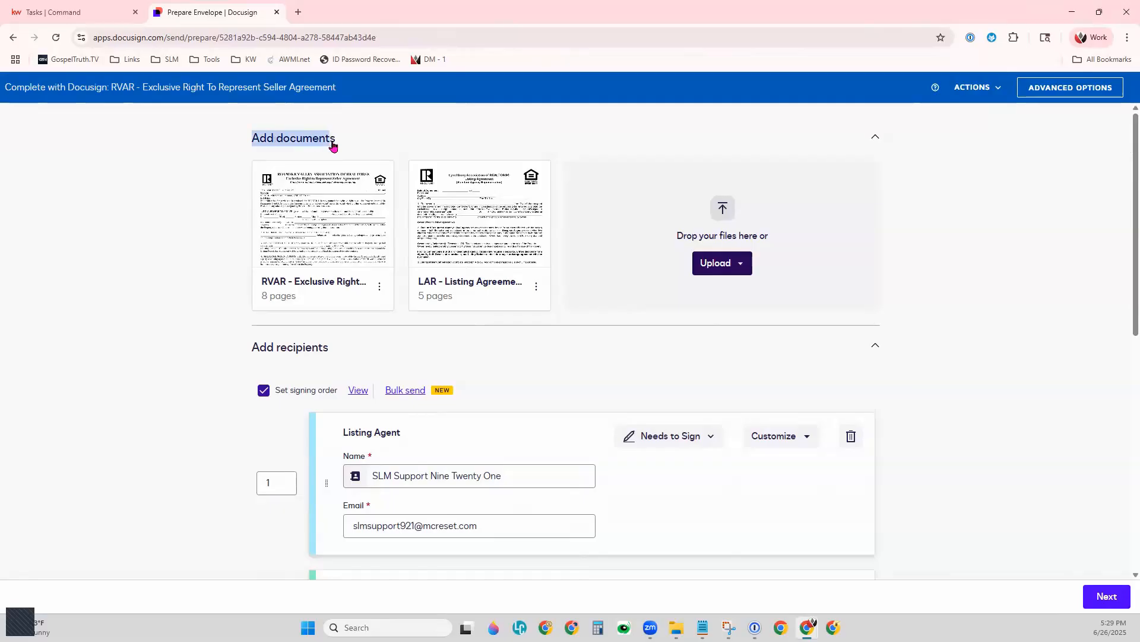
pyautogui.click(225, 293)
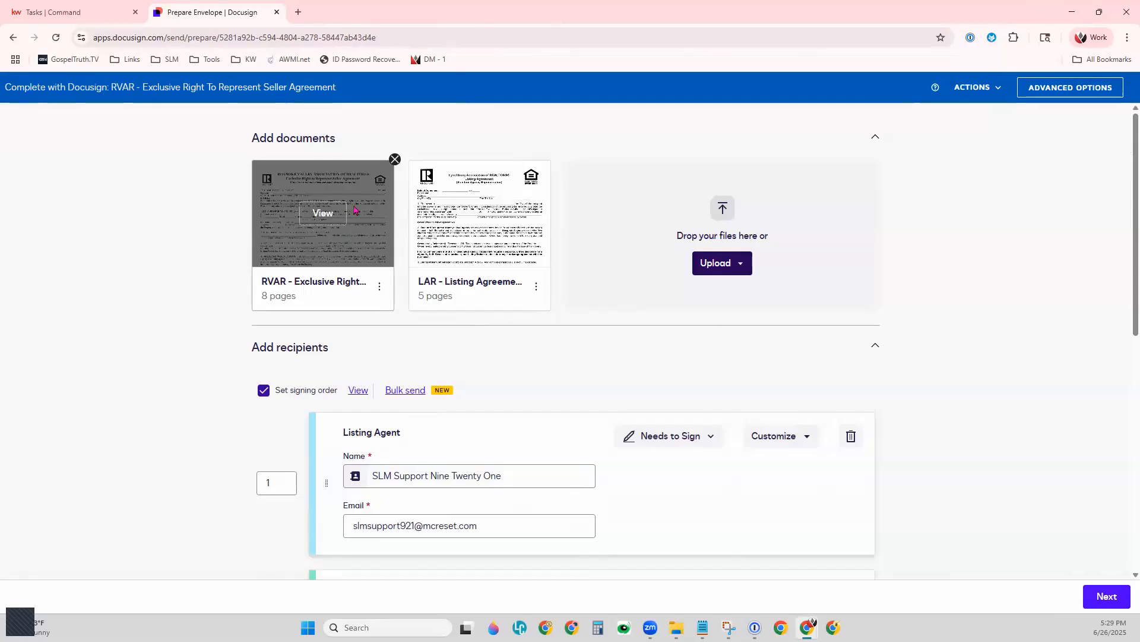
pyautogui.click(323, 214)
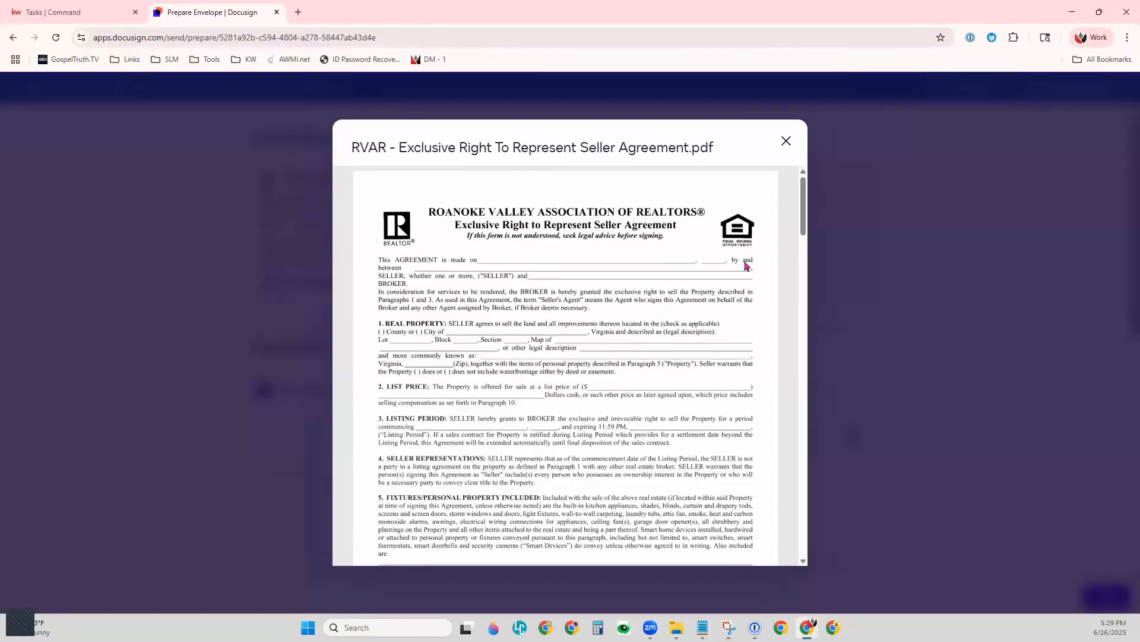
pyautogui.click(787, 153)
# - Move the LAR Listing Agreement ahead of the RVAR agreement in the envelope and check its document options
pyautogui.moveTo(493, 315)
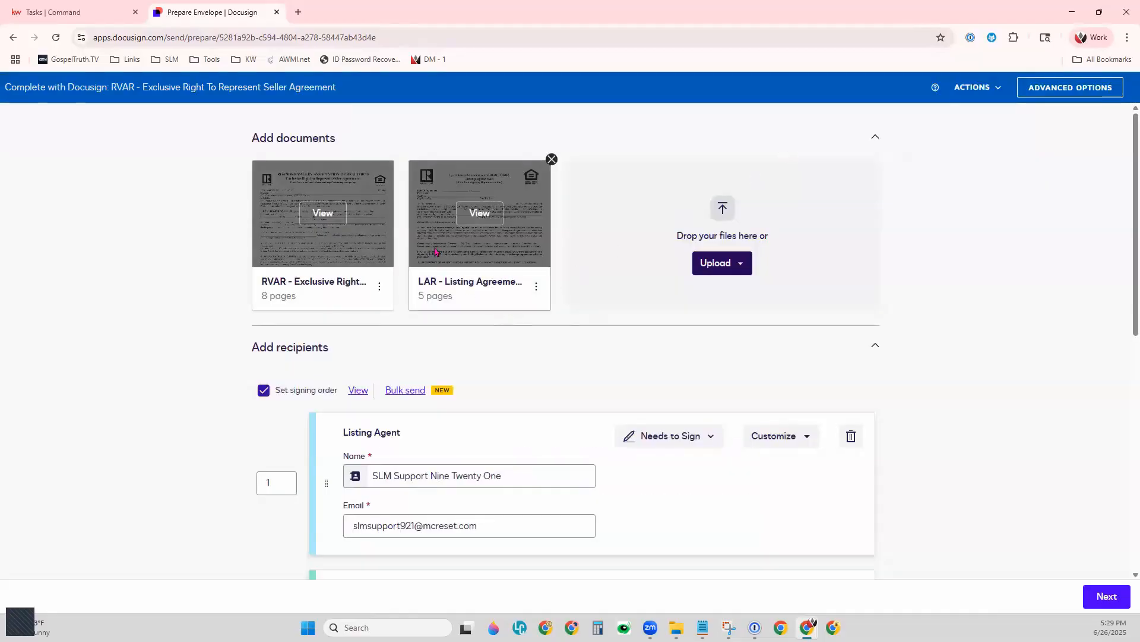
pyautogui.moveTo(435, 252); pyautogui.dragTo(285, 285)
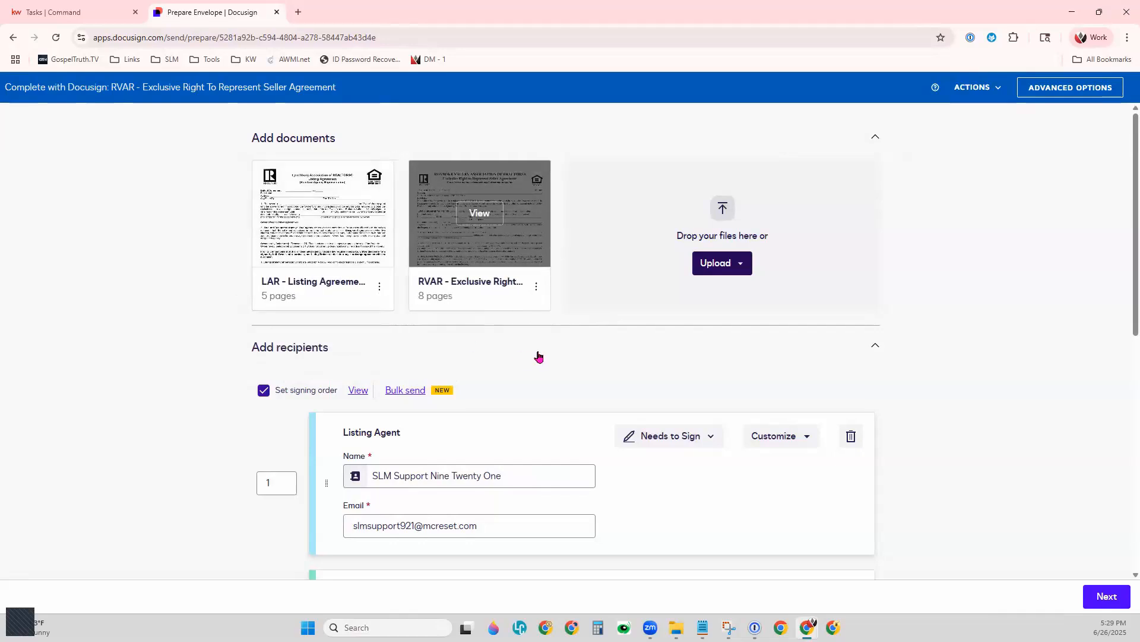
pyautogui.click(380, 292)
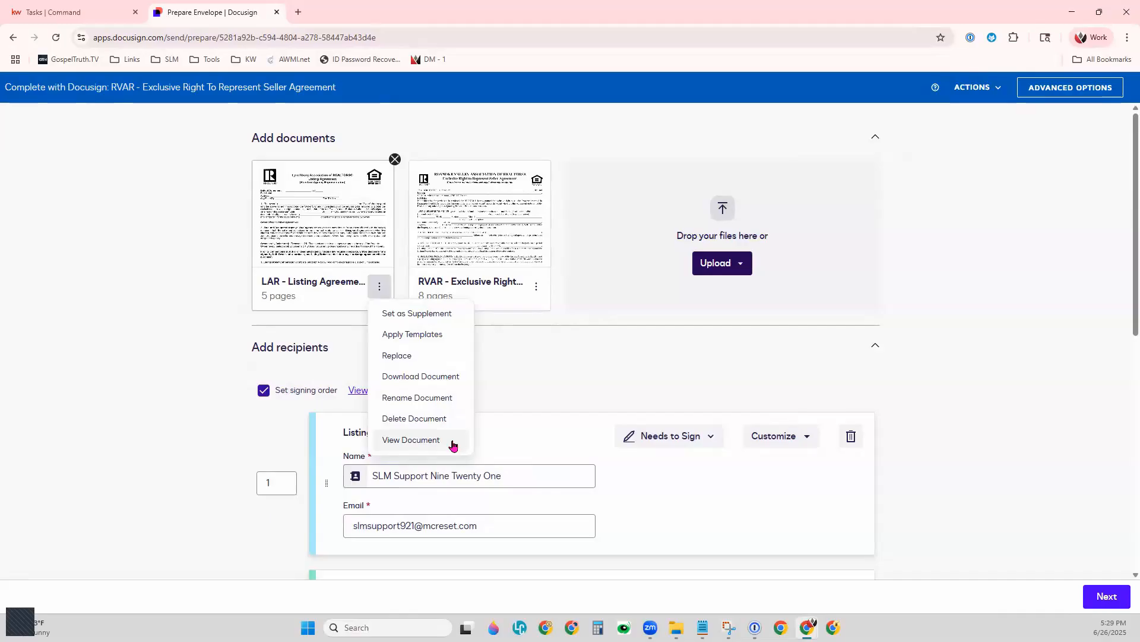
pyautogui.click(564, 341)
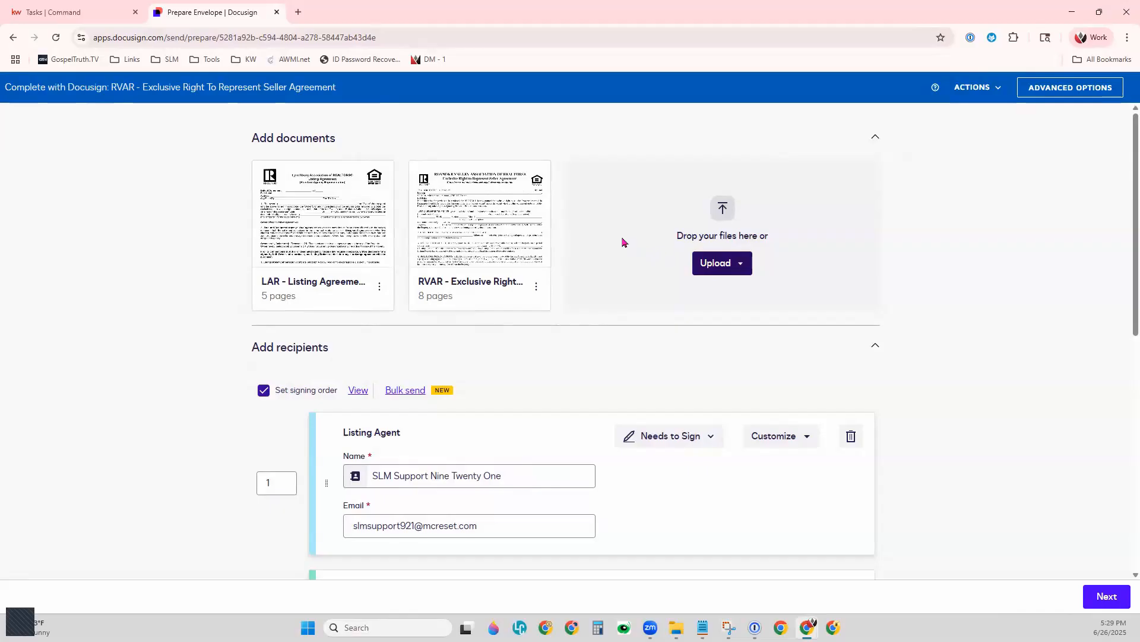
# - Delete the RVAR agreement from the envelope
pyautogui.moveTo(520, 206)
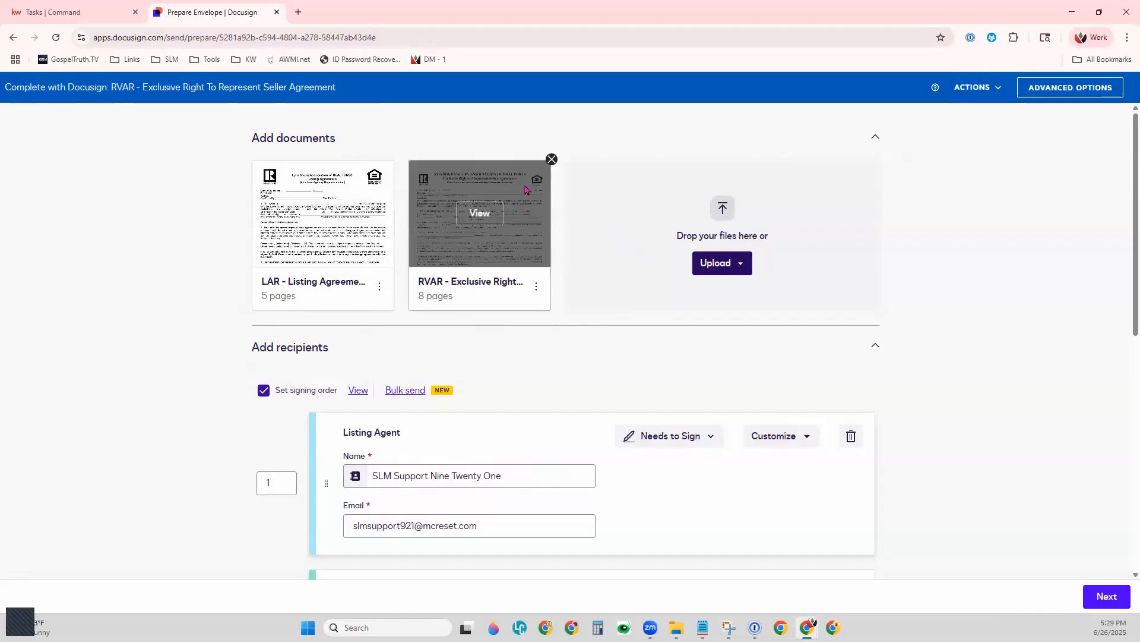
pyautogui.click(552, 159)
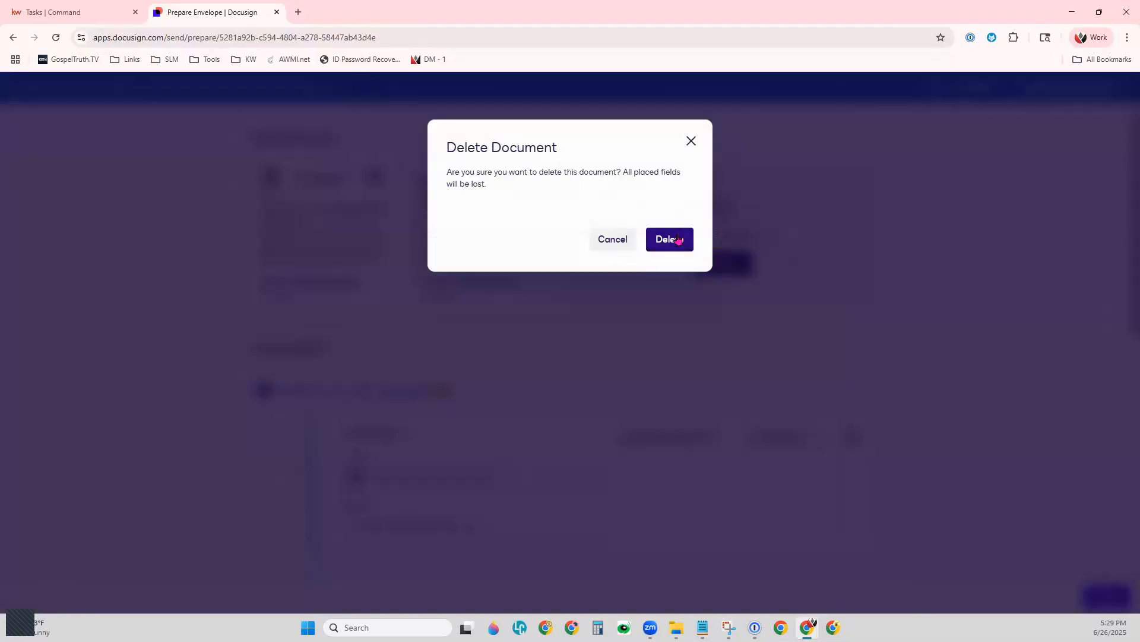
pyautogui.click(678, 239)
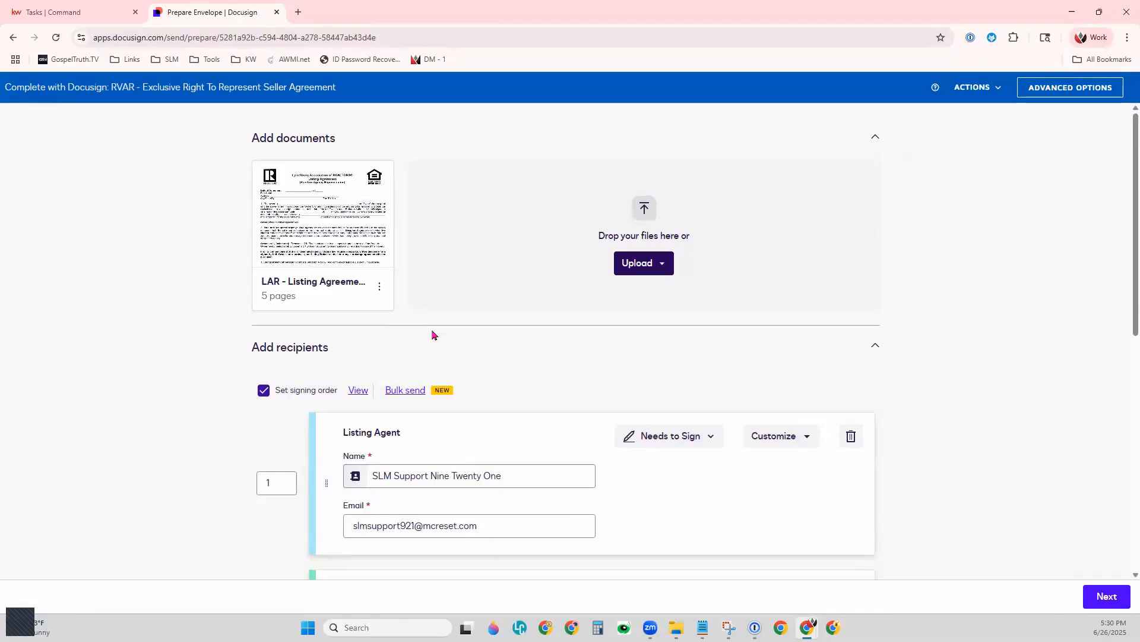
# - Review the Listing Agent recipient's name and email fields, signing action choices and customization options
pyautogui.scroll(-4, 500, 354)
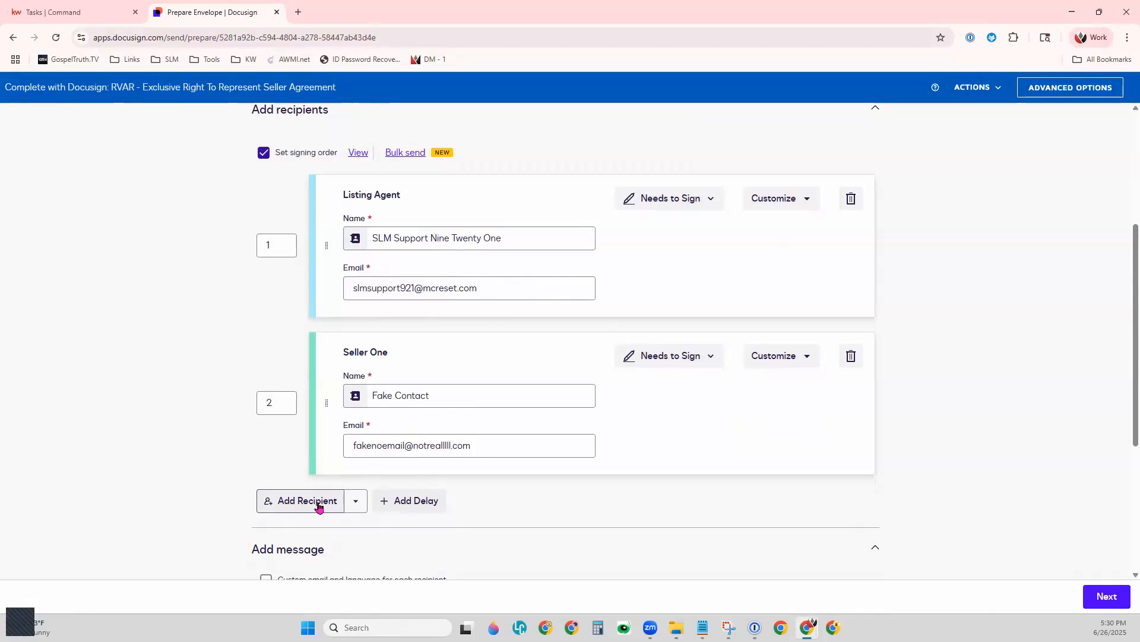
pyautogui.click(527, 232)
pyautogui.click(531, 286)
pyautogui.click(646, 279)
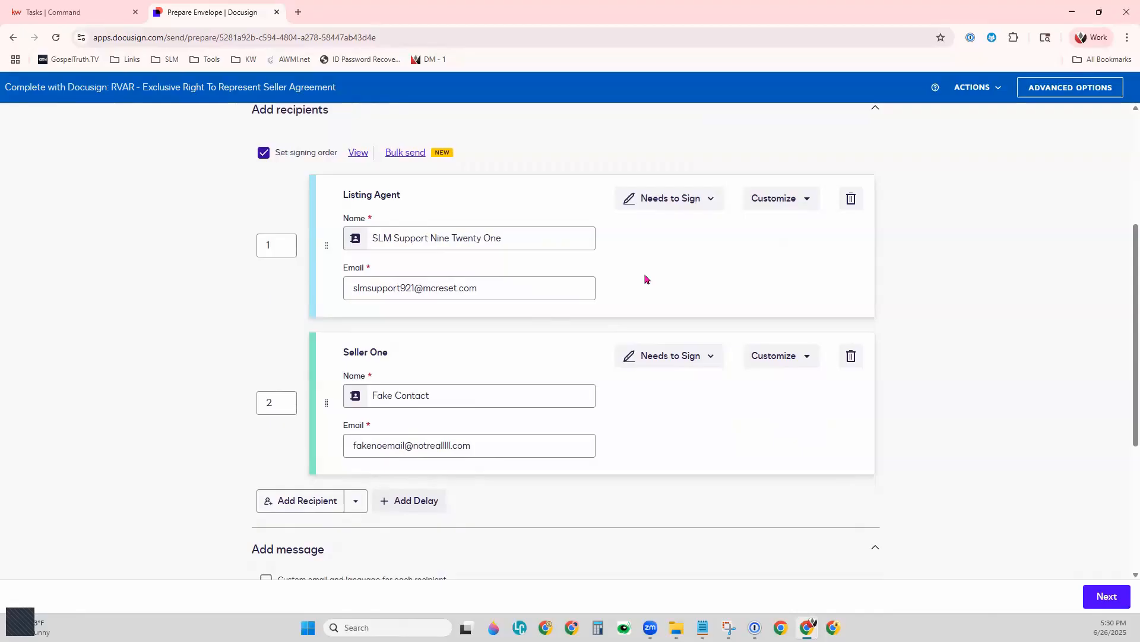
pyautogui.click(710, 200)
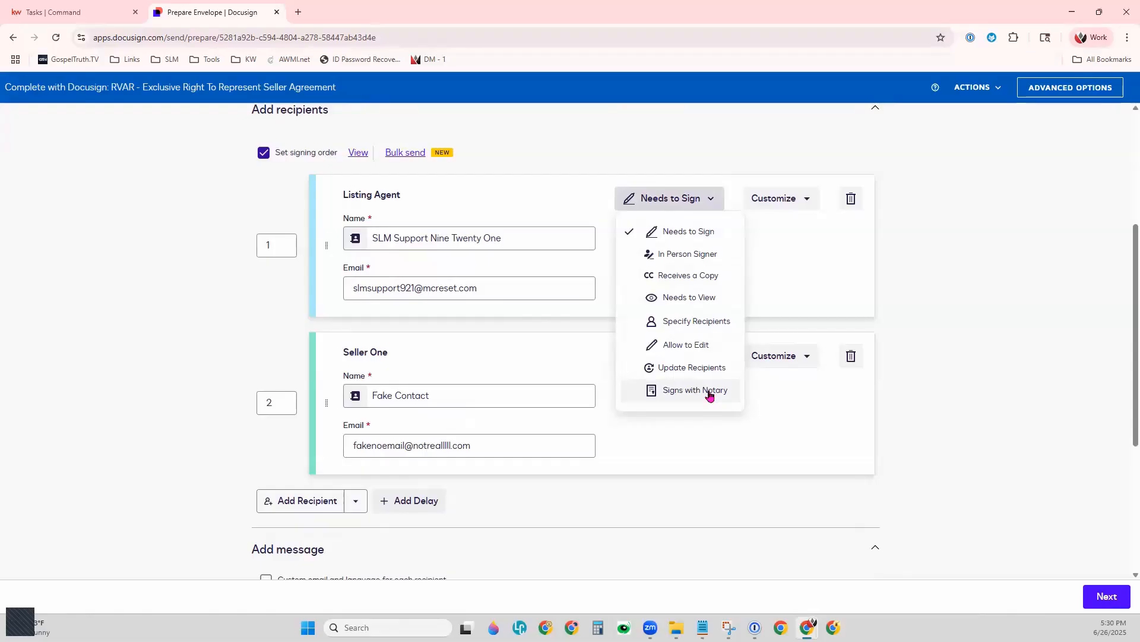
pyautogui.click(804, 200)
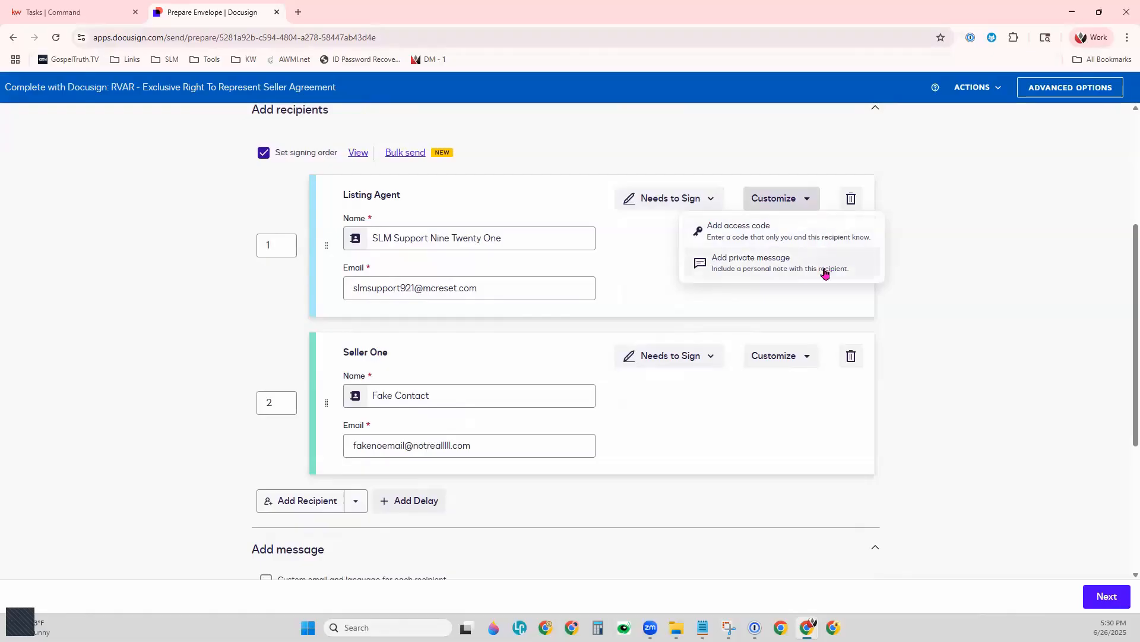
pyautogui.click(651, 282)
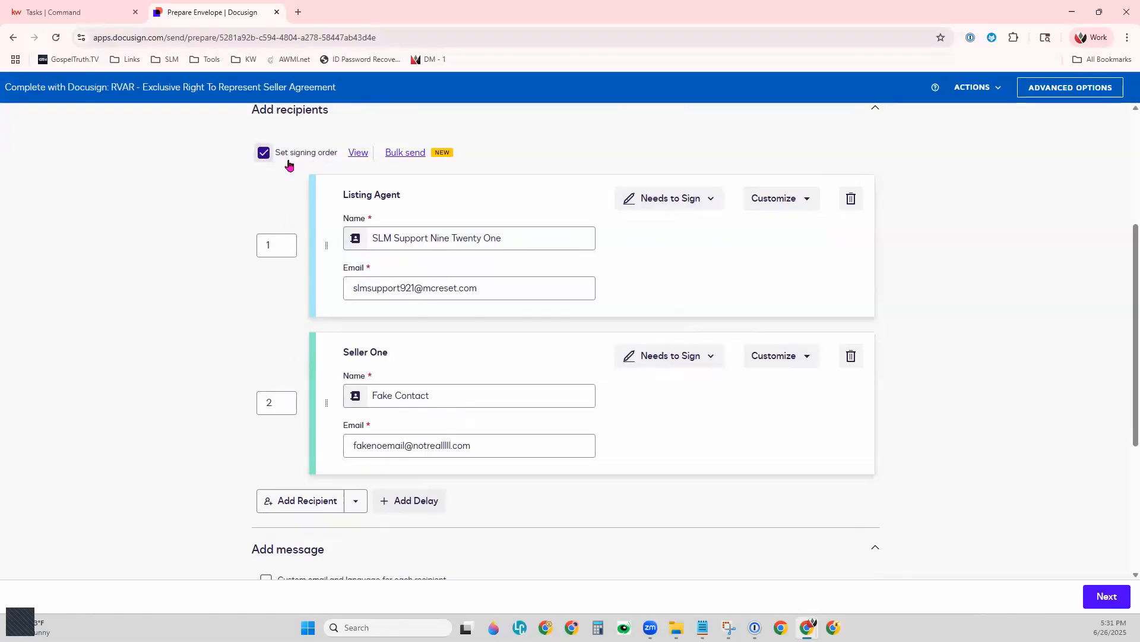
# - Try signing order 1 for Seller One and restore it to 2
pyautogui.click(276, 242)
pyautogui.click(272, 400)
pyautogui.moveTo(329, 397); pyautogui.dragTo(317, 252)
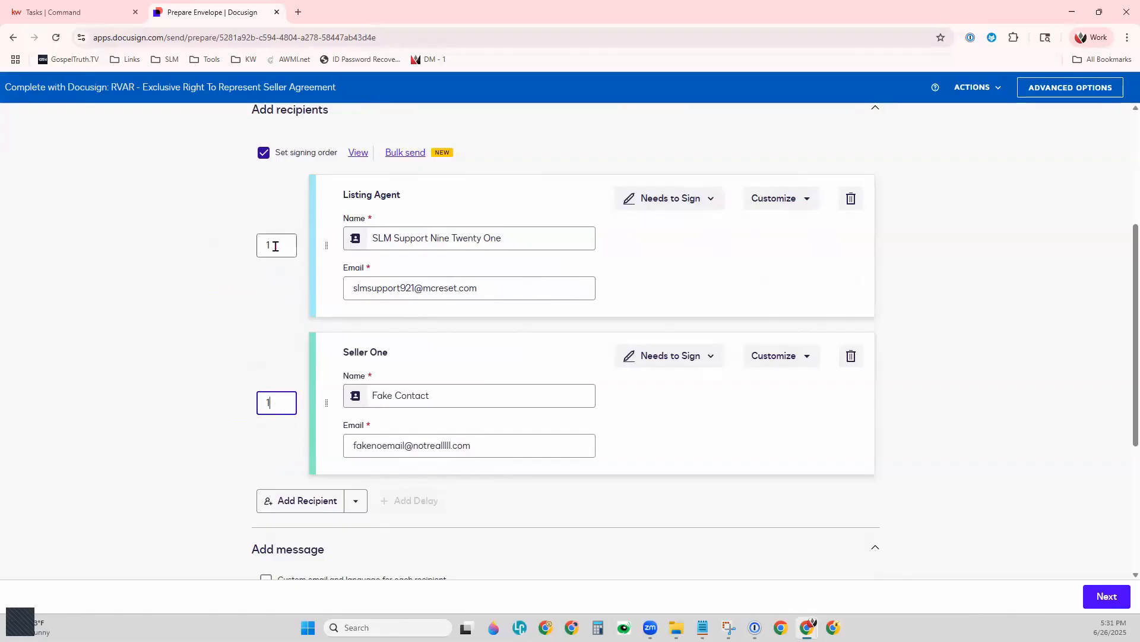
pyautogui.press('BackSpace')
pyautogui.write('2')
pyautogui.click(171, 293)
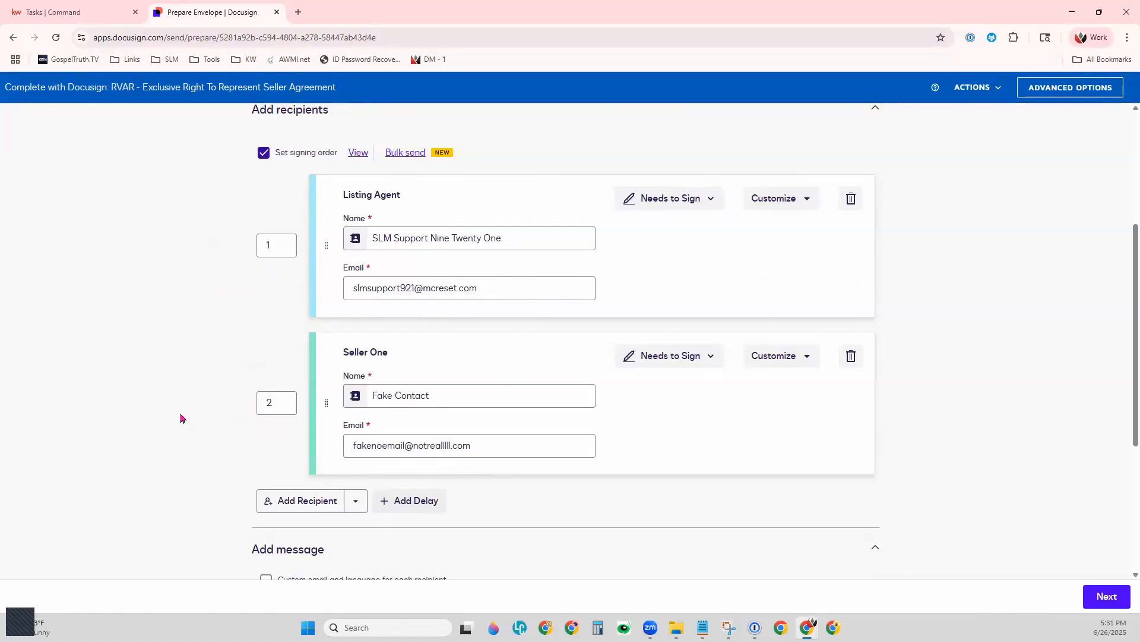
# - Turn off the signing order for the envelope's recipients
pyautogui.click(264, 164)
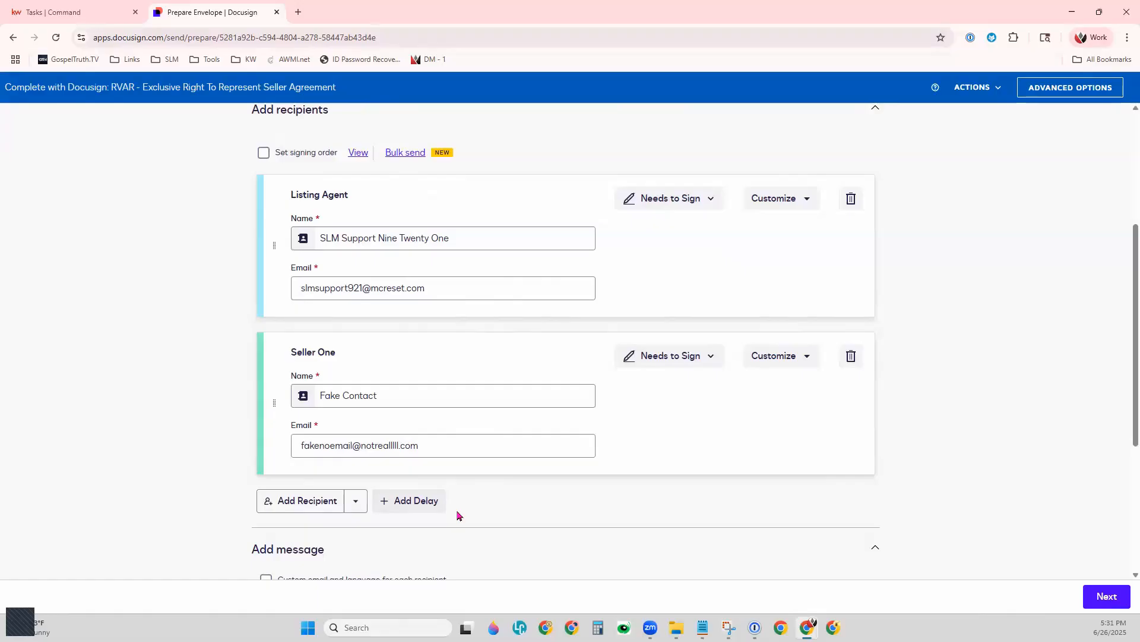
# - Replace the envelope's email subject with "Please Sign"
pyautogui.scroll(-4, 459, 515)
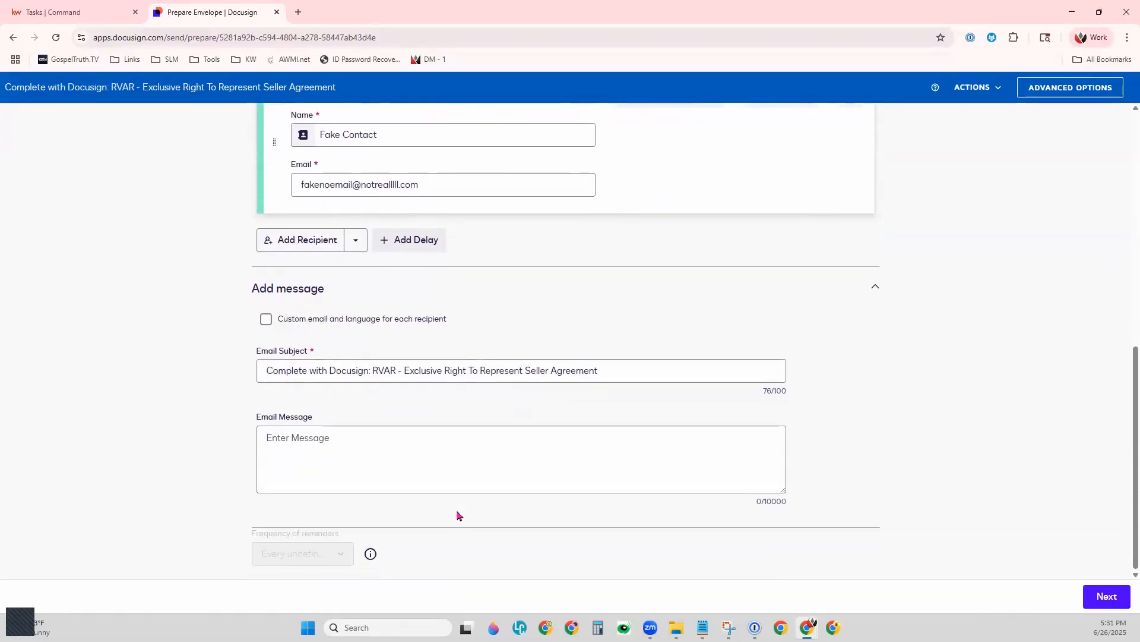
pyautogui.click(426, 370)
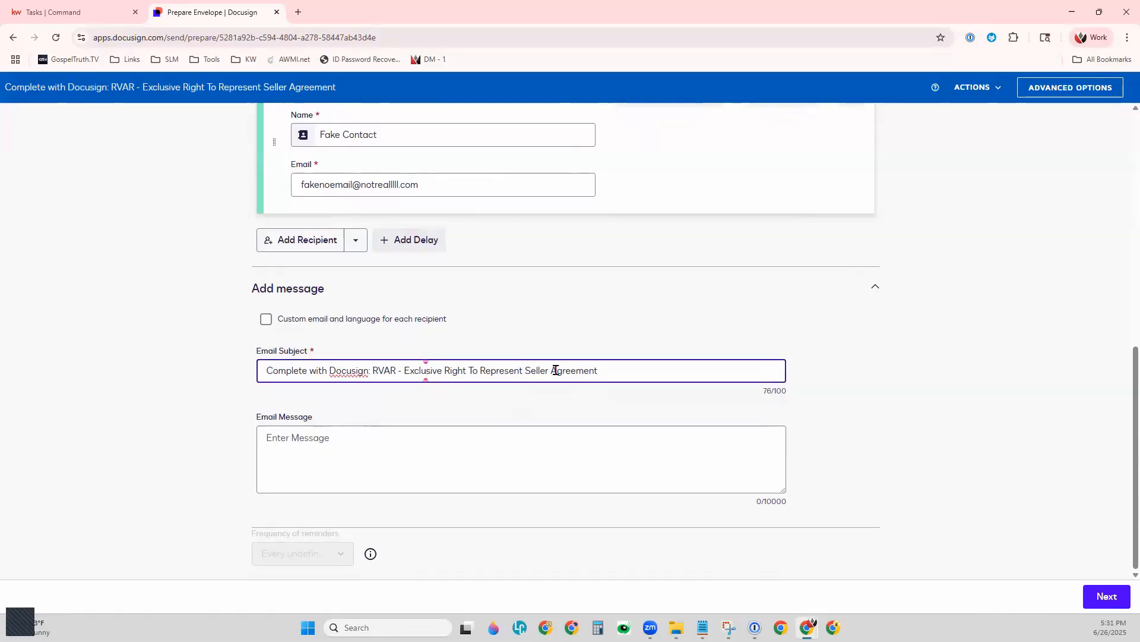
pyautogui.moveTo(603, 370); pyautogui.dragTo(373, 370)
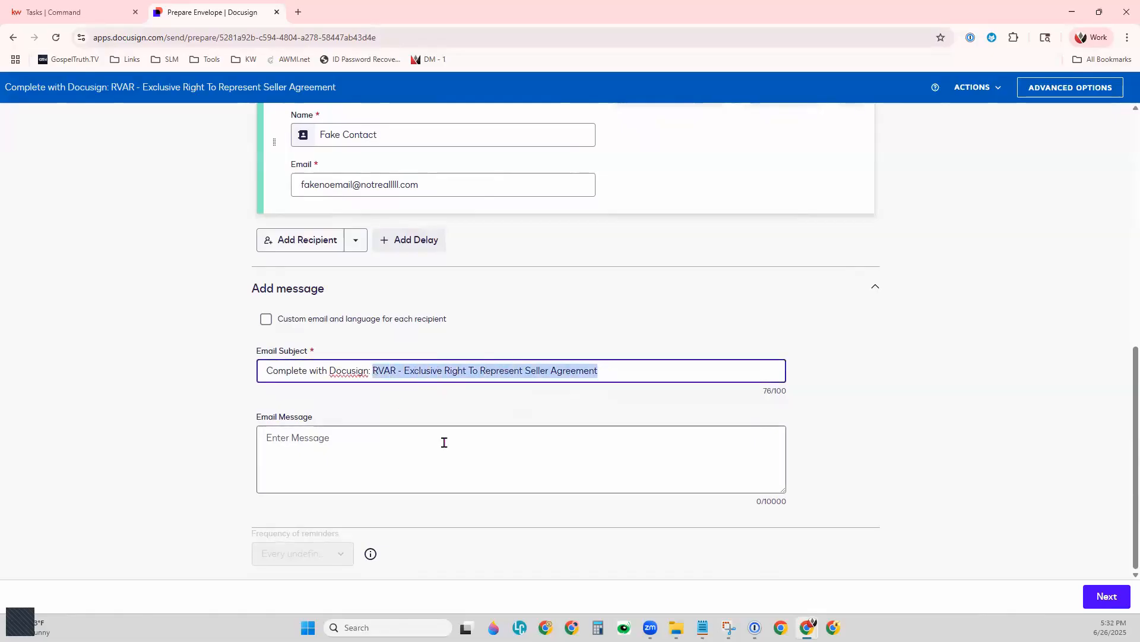
pyautogui.press('BackSpace')
pyautogui.press('BackSpace')
pyautogui.press('BackSpace')
pyautogui.press('BackSpace')
pyautogui.press('BackSpace')
pyautogui.press('BackSpace')
pyautogui.press('BackSpace')
pyautogui.press('BackSpace')
pyautogui.press('BackSpace')
pyautogui.press('BackSpace')
pyautogui.press('BackSpace')
pyautogui.press('BackSpace')
pyautogui.press('BackSpace')
pyautogui.press('BackSpace')
pyautogui.press('BackSpace')
pyautogui.press('BackSpace')
pyautogui.press('BackSpace')
pyautogui.press('BackSpace')
pyautogui.press('BackSpace')
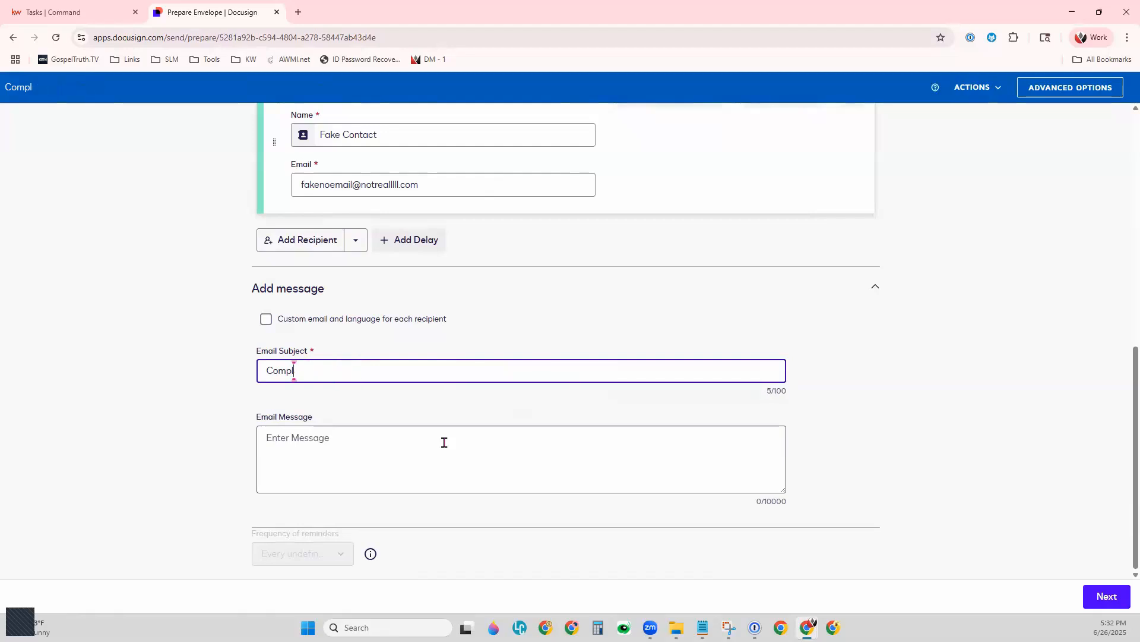
pyautogui.press('BackSpace')
pyautogui.press('BackSpace')
pyautogui.press('BackSpace')
pyautogui.press('BackSpace')
pyautogui.press('BackSpace')
pyautogui.press('BackSpace')
pyautogui.write('Please Sign')
pyautogui.click(445, 442)
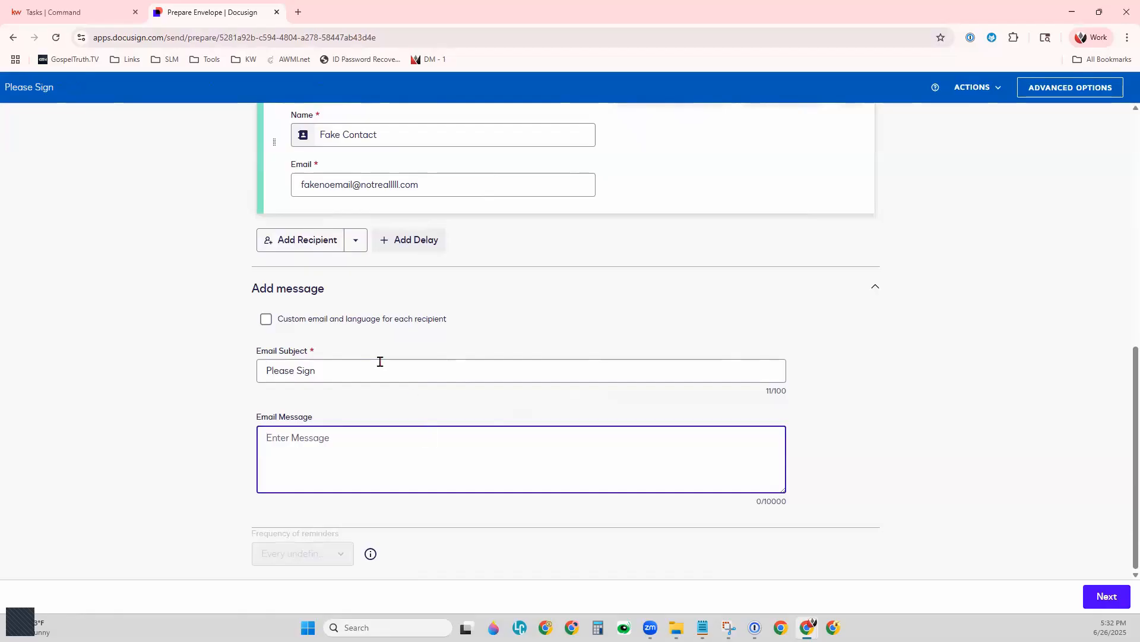
# - Enable custom email and language for each recipient and review the separate message sections
pyautogui.click(265, 321)
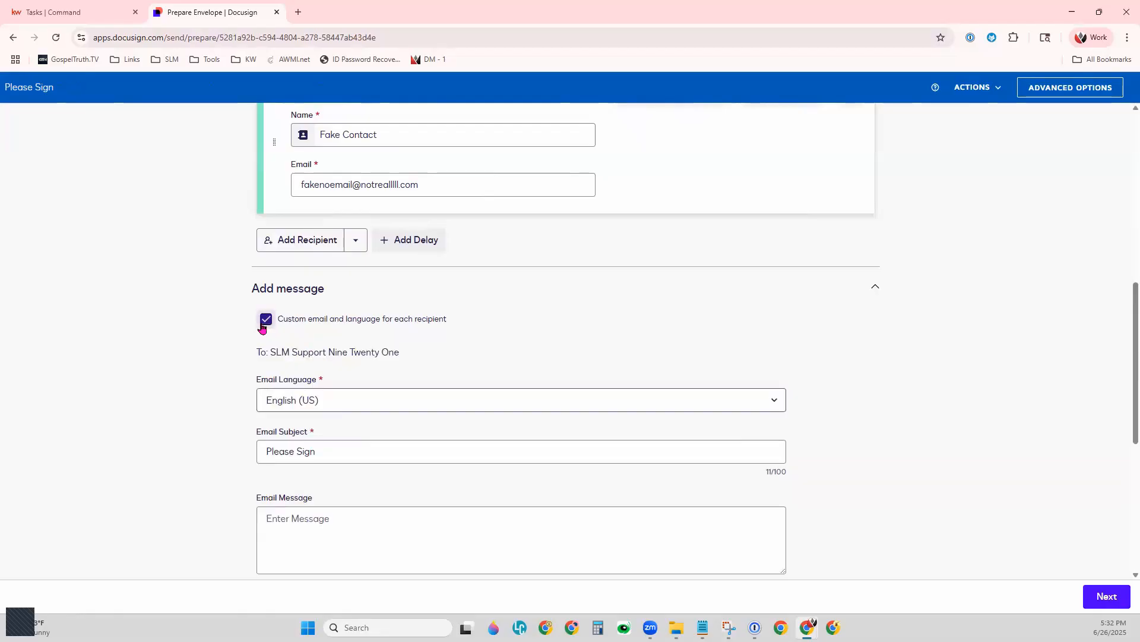
pyautogui.moveTo(271, 352); pyautogui.dragTo(401, 355)
pyautogui.scroll(-3, 478, 372)
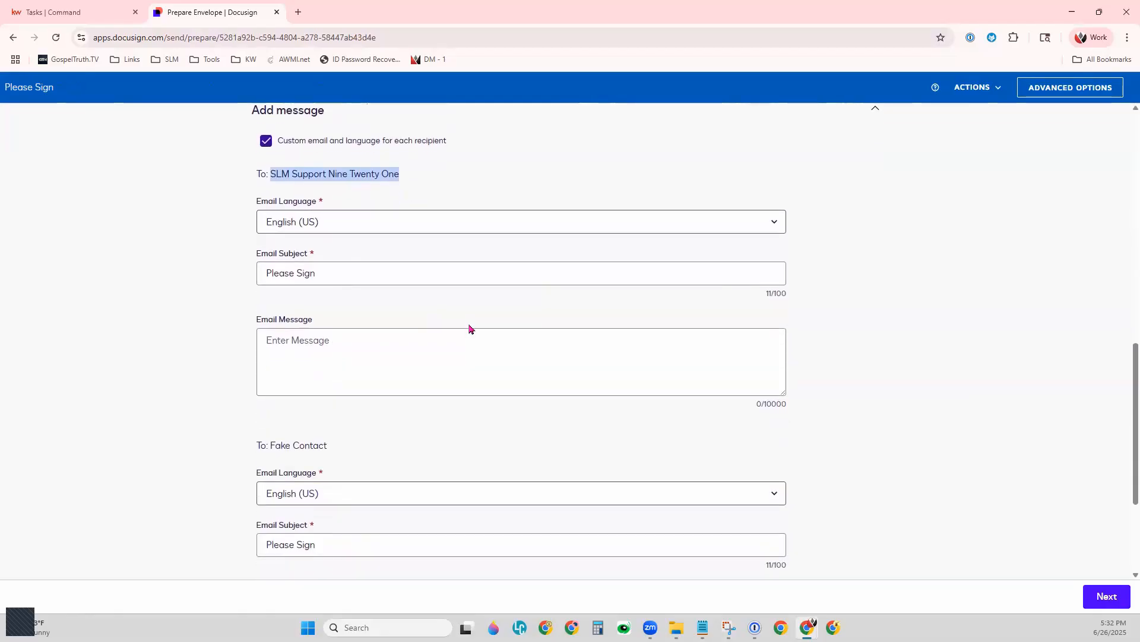
# - Review the available email languages and the subject and message fields for each of the two recipients
pyautogui.click(382, 222)
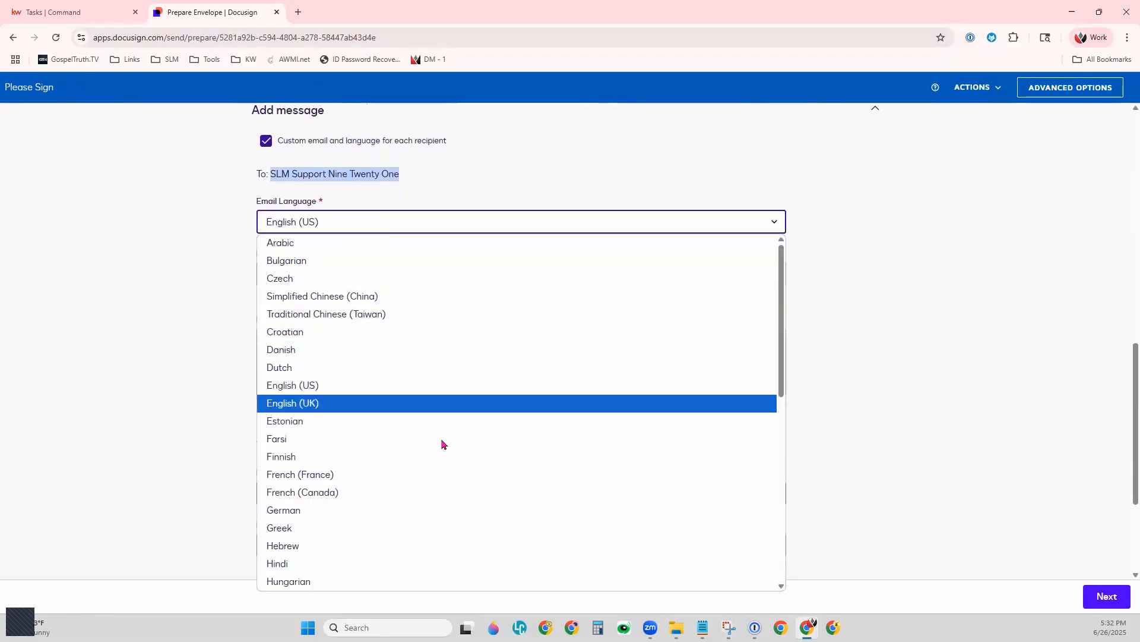
pyautogui.click(188, 330)
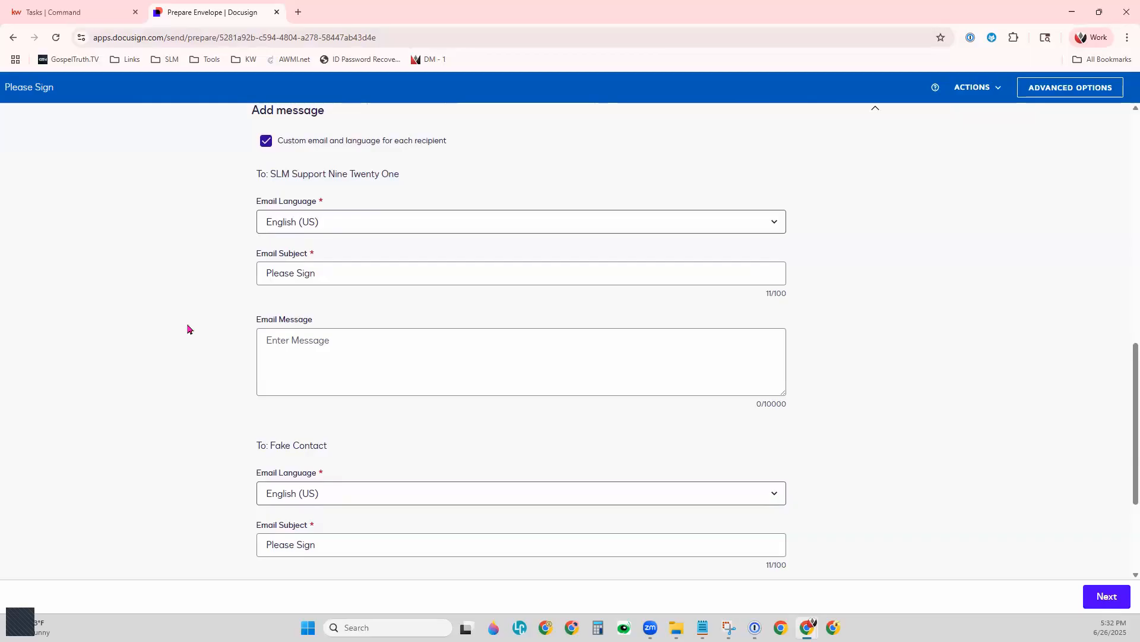
pyautogui.click(328, 275)
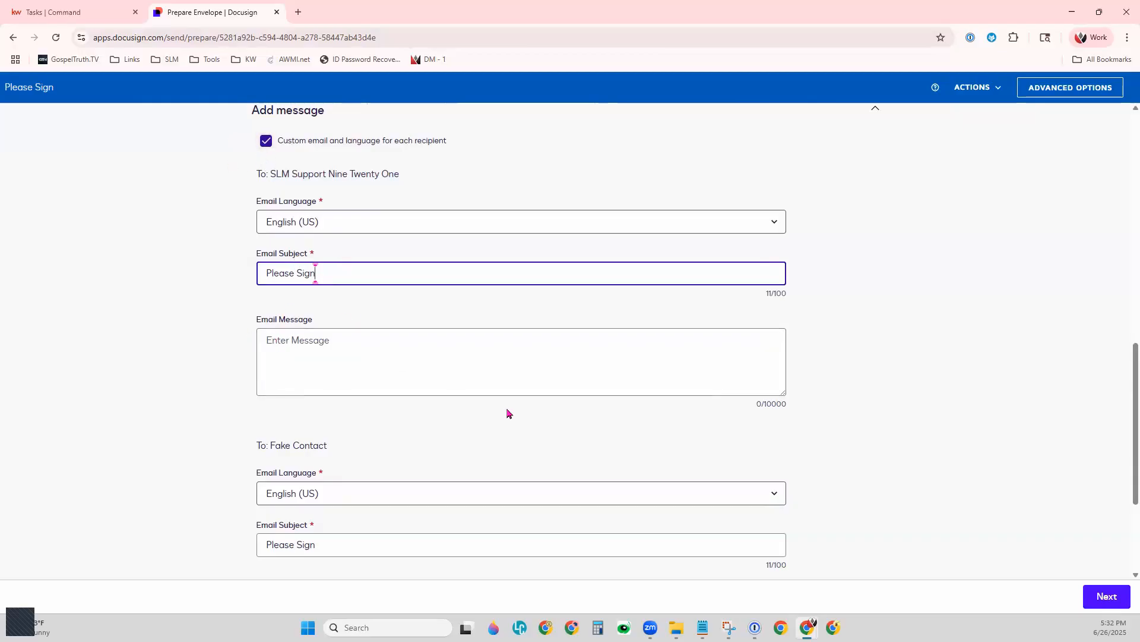
pyautogui.scroll(-3, 511, 413)
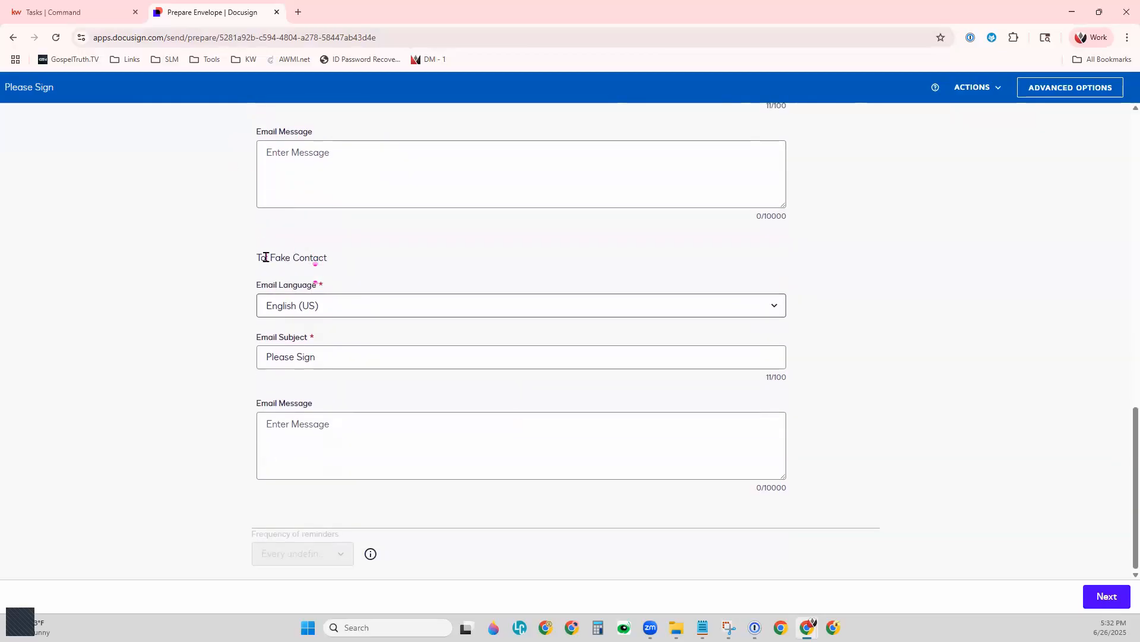
pyautogui.moveTo(265, 258); pyautogui.dragTo(360, 265)
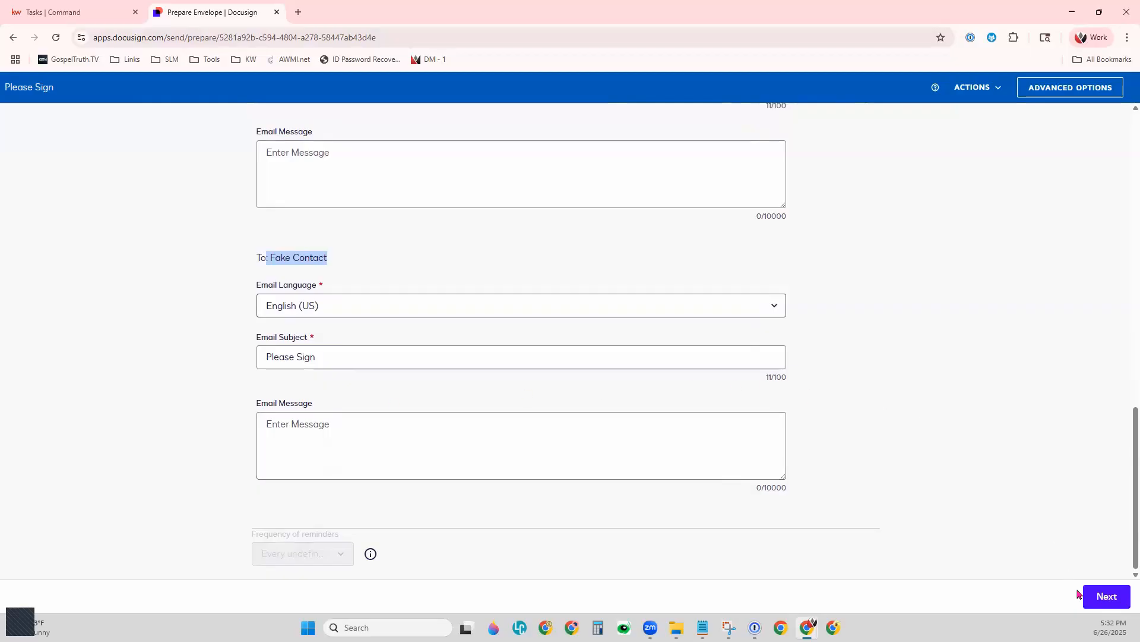
# - Continue to field placement and add a signature field for the second recipient beside the listing agreement's heading on page 1
pyautogui.click(1093, 599)
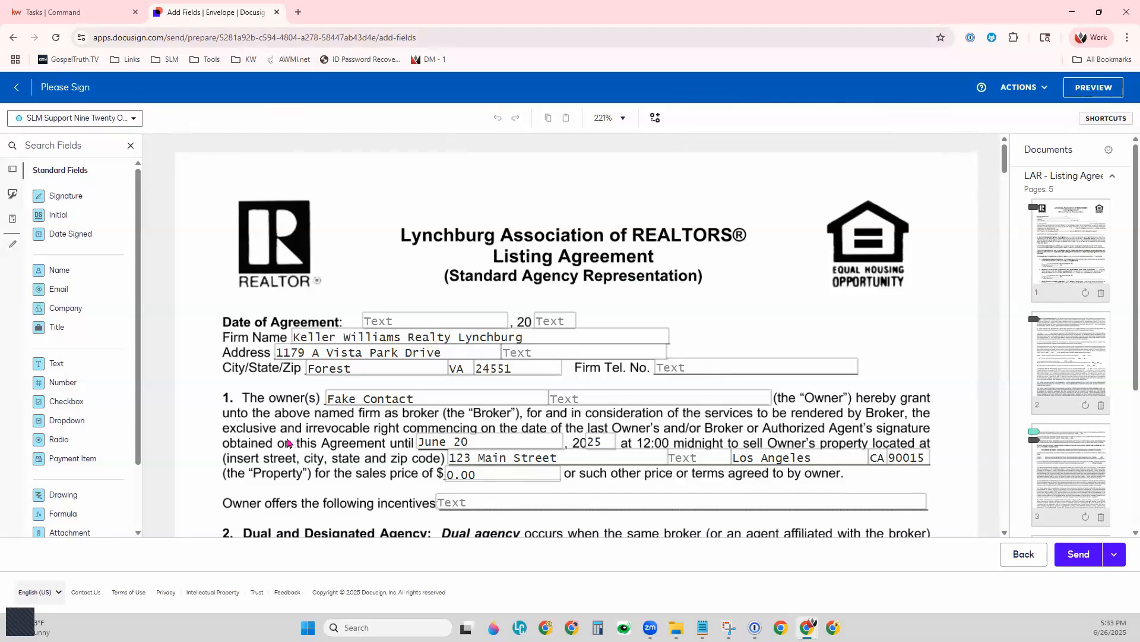
pyautogui.click(89, 124)
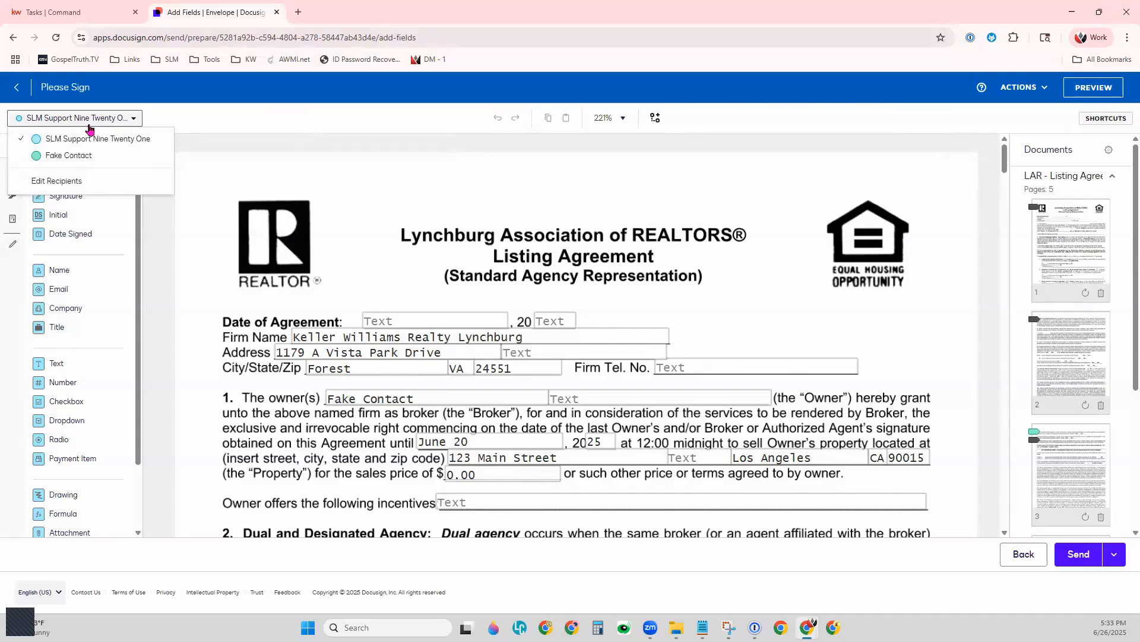
pyautogui.click(84, 157)
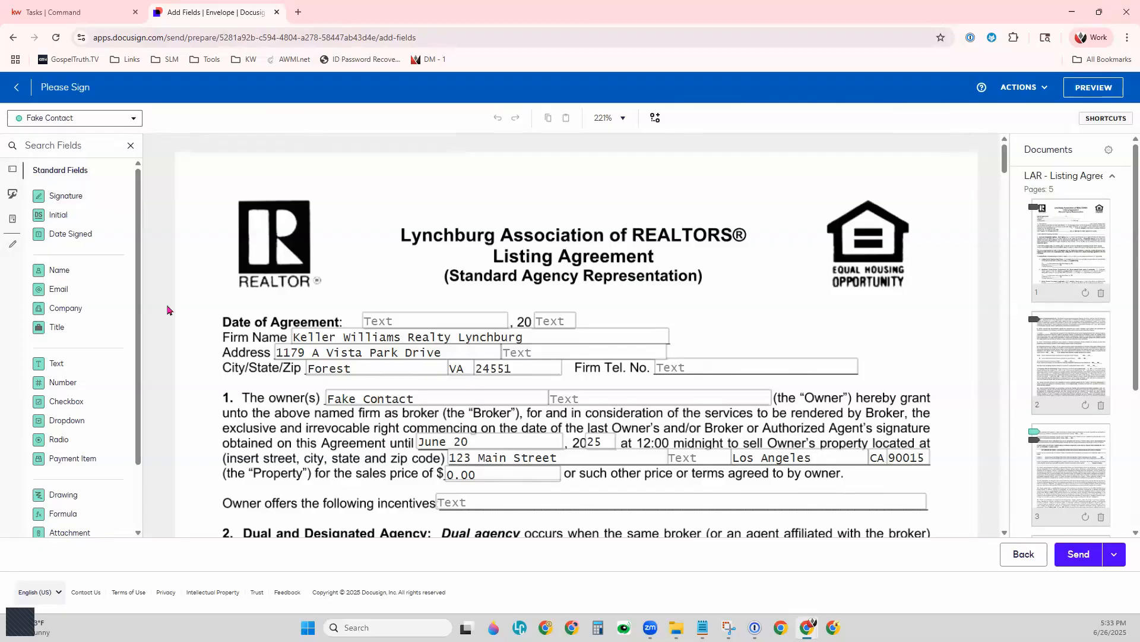
pyautogui.moveTo(82, 200)
pyautogui.mouseDown()
pyautogui.moveTo(237, 222)
pyautogui.moveTo(72, 194)
pyautogui.moveTo(331, 368)
pyautogui.moveTo(402, 348)
pyautogui.moveTo(102, 198)
pyautogui.moveTo(420, 335)
pyautogui.moveTo(364, 334)
pyautogui.mouseUp()
# - Shorten "Drive" to "Dr" in the firm's prefilled address field on the listing agreement
pyautogui.click(386, 337)
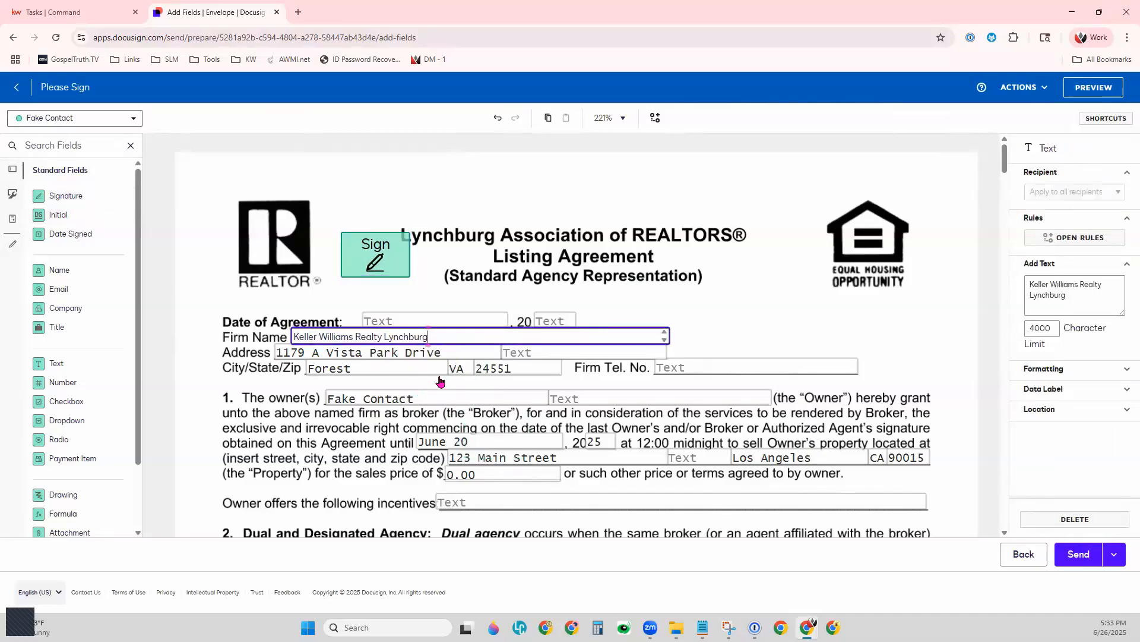
pyautogui.click(457, 354)
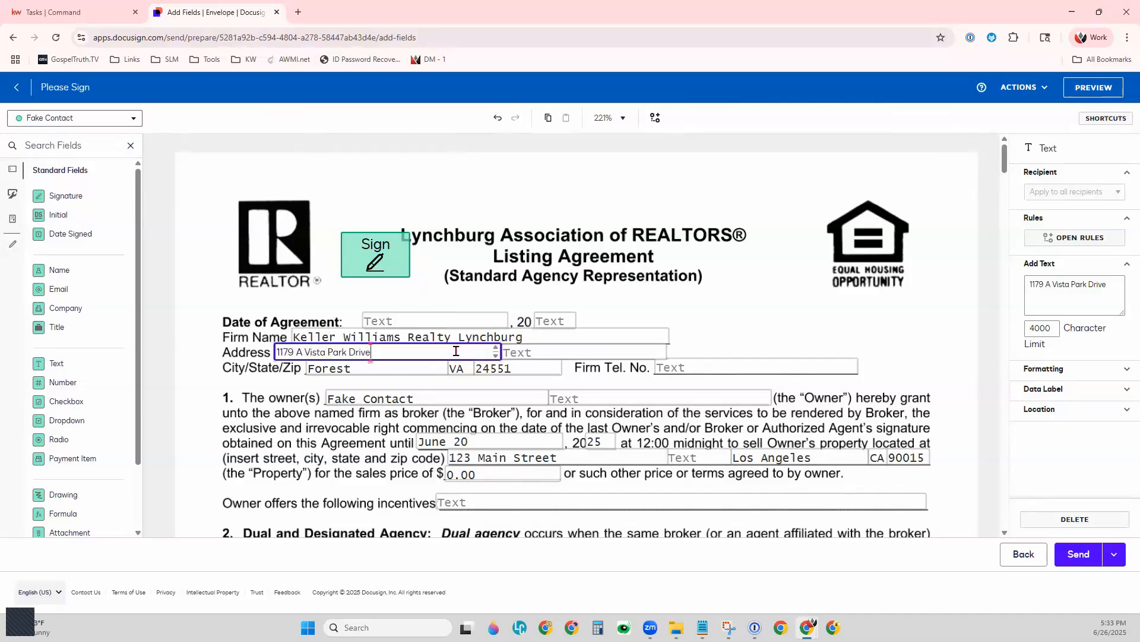
pyautogui.press('BackSpace')
pyautogui.press('BackSpace')
pyautogui.press('BackSpace')
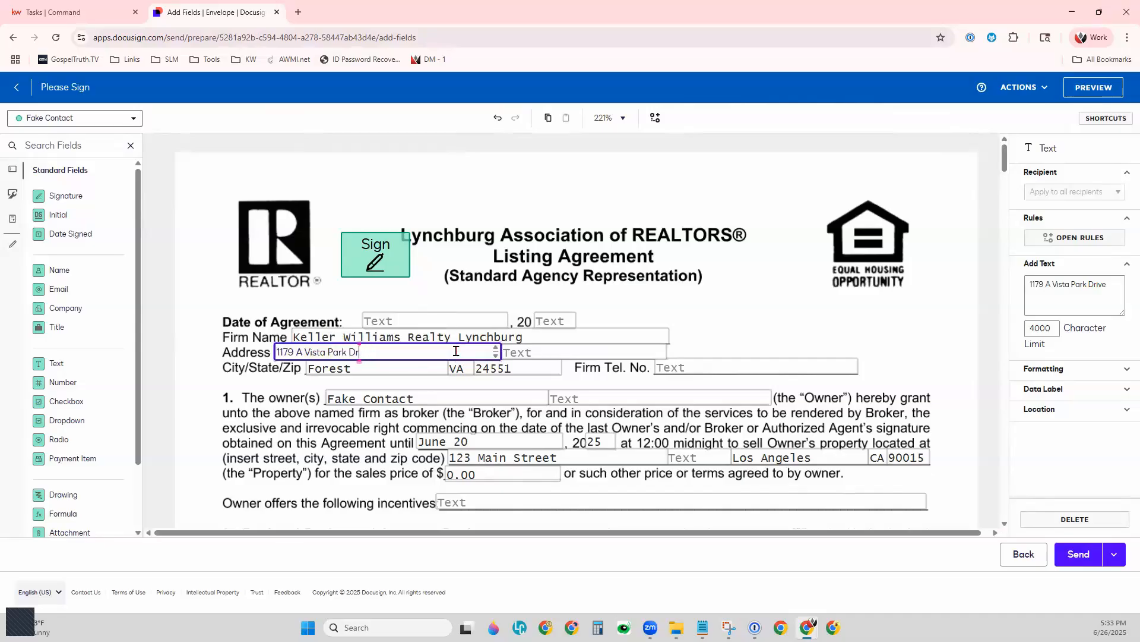
pyautogui.click(822, 225)
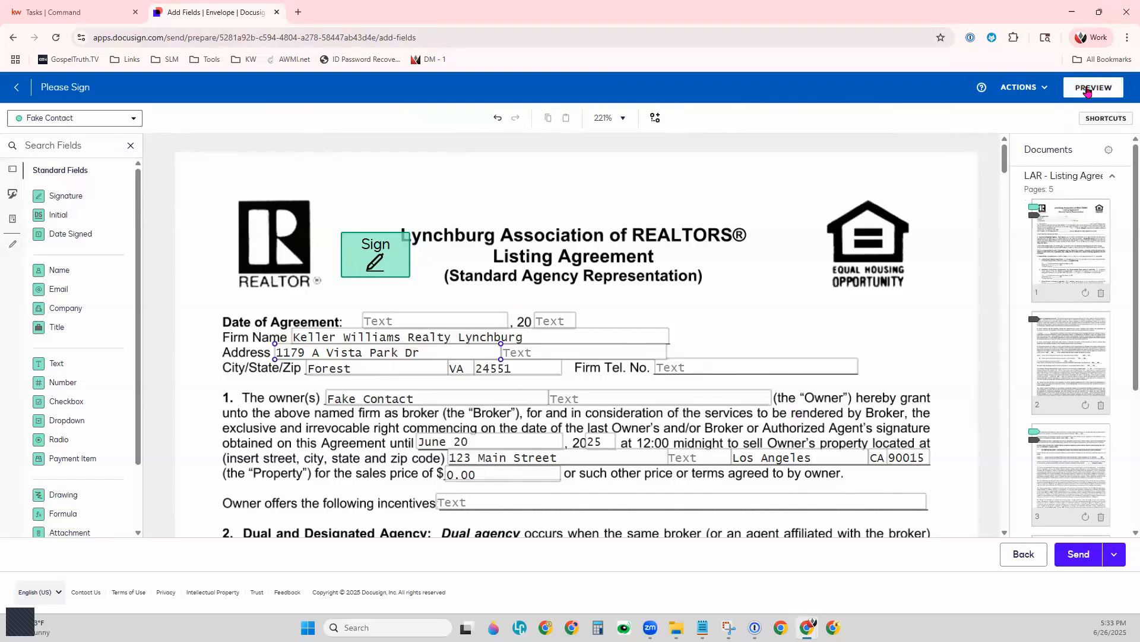
# - Examine the envelope's save, discard and edit actions and its alternative sending option
pyautogui.click(1029, 96)
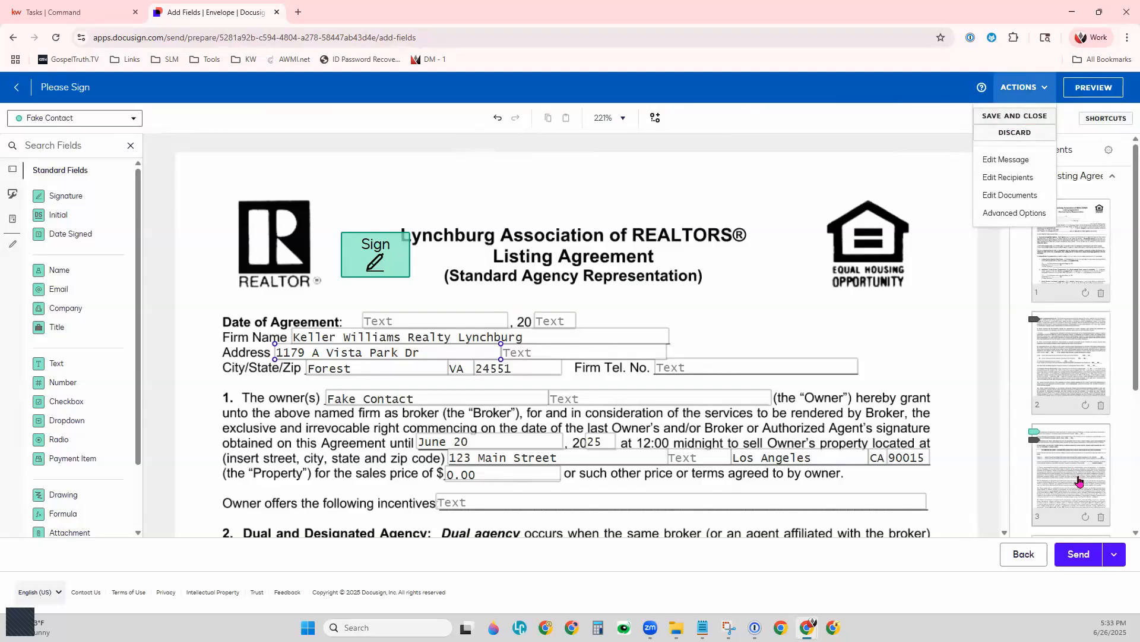
pyautogui.click(1117, 557)
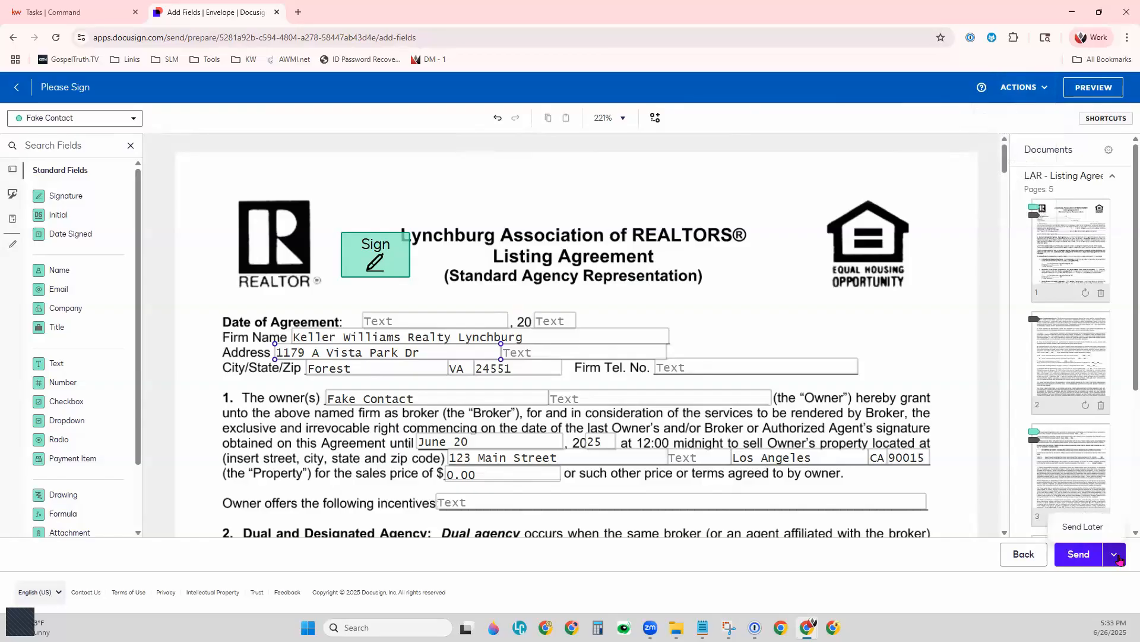